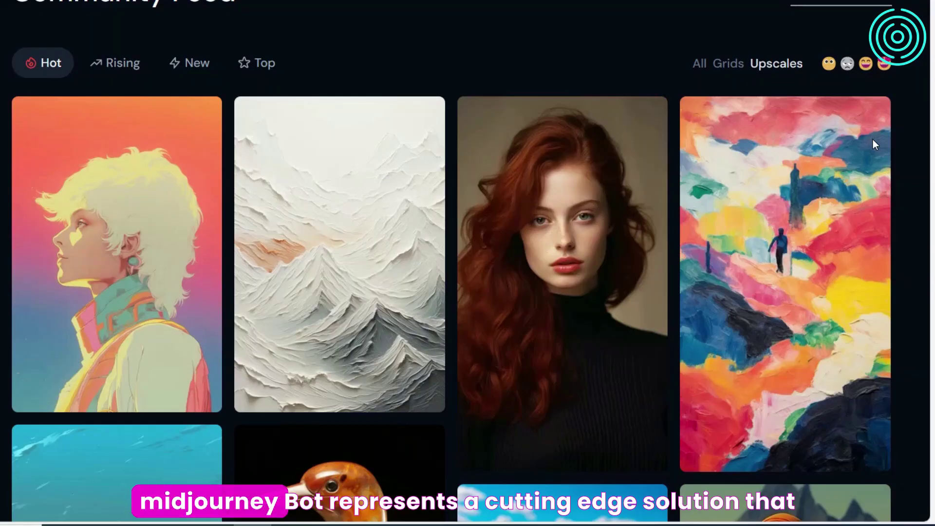
Scroll through the Midjourney community showcase feed until the Load More button appears
{"action": "scroll", "coordinate": [875, 141], "scroll_direction": "down", "scroll_amount": 10}
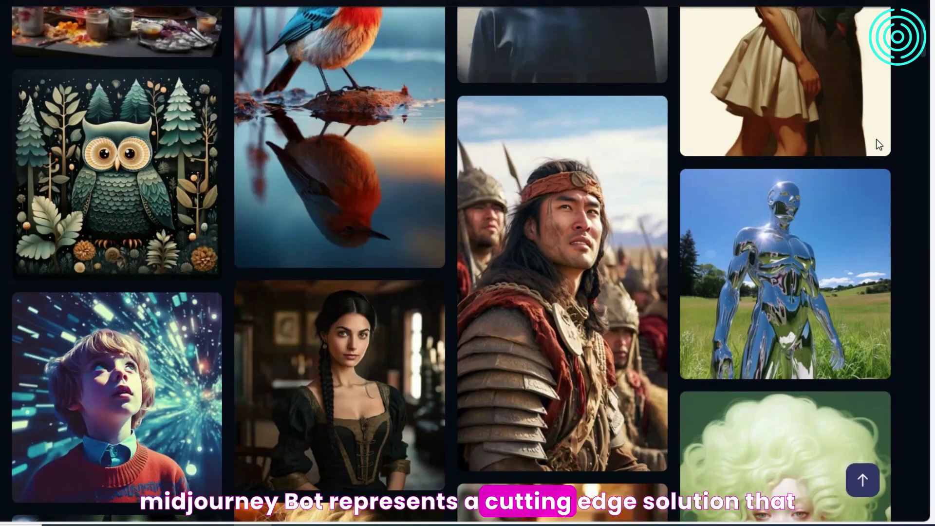
{"action": "scroll", "coordinate": [876, 141], "scroll_direction": "down", "scroll_amount": 15}
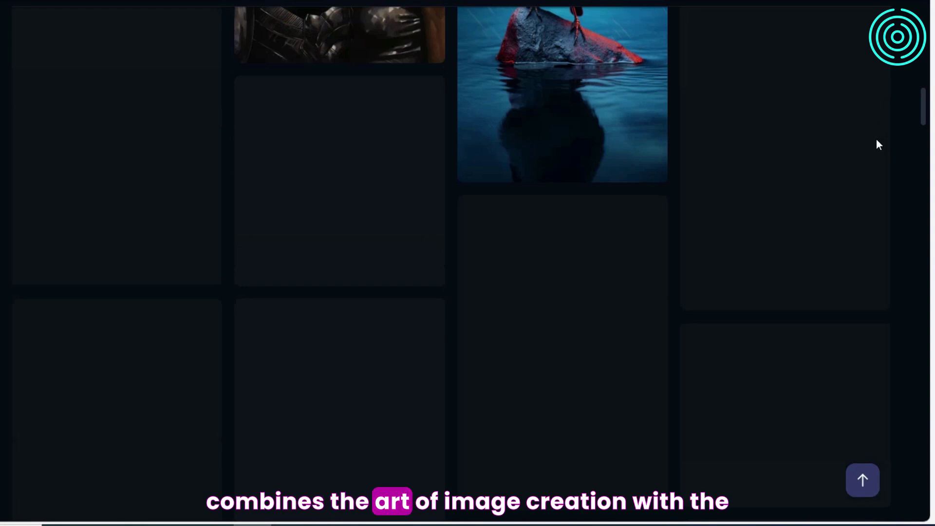
{"action": "scroll", "coordinate": [876, 140], "scroll_direction": "down", "scroll_amount": 10}
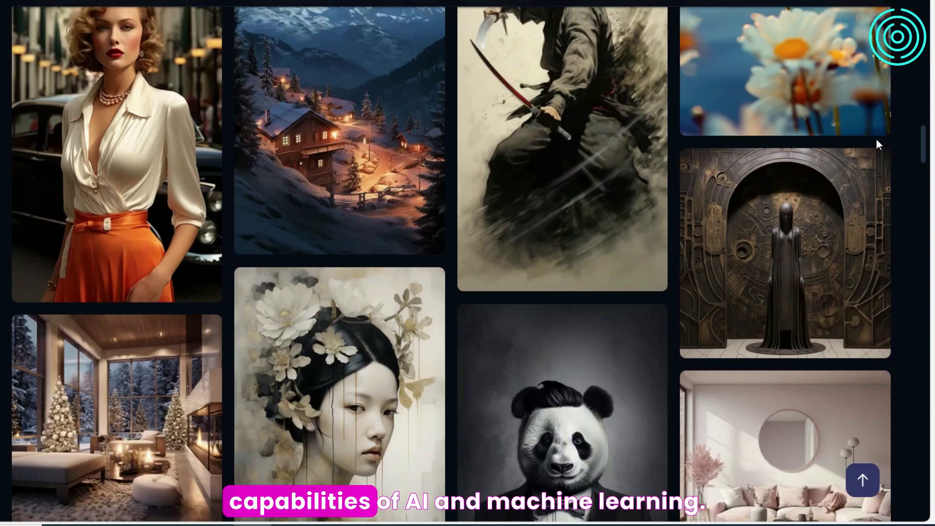
{"action": "scroll", "coordinate": [875, 139], "scroll_direction": "down", "scroll_amount": 10}
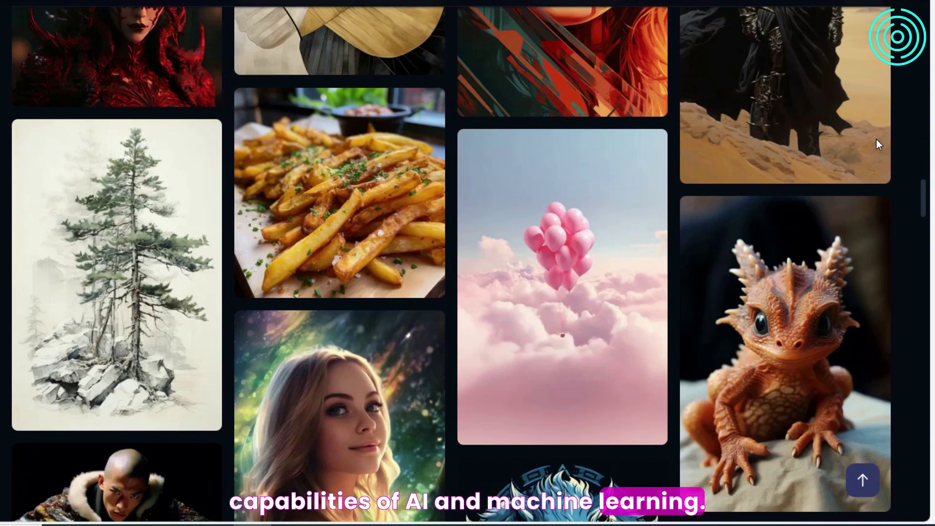
{"action": "scroll", "coordinate": [876, 140], "scroll_direction": "down", "scroll_amount": 7}
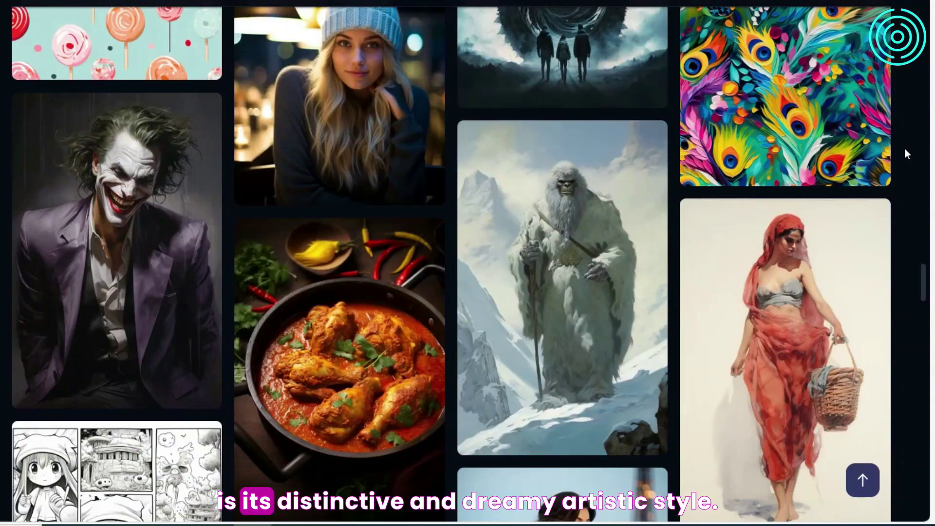
{"action": "scroll", "coordinate": [904, 148], "scroll_direction": "down", "scroll_amount": 10}
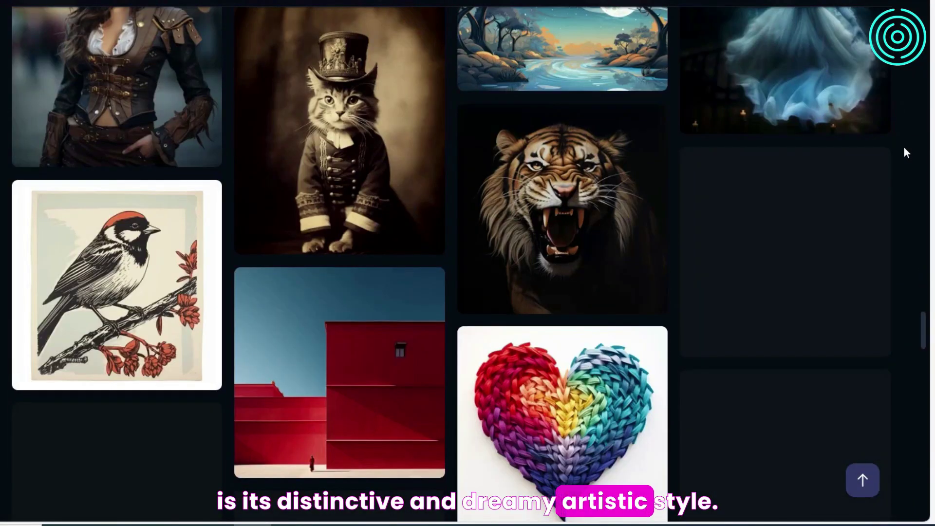
{"action": "scroll", "coordinate": [904, 147], "scroll_direction": "down", "scroll_amount": 8}
{"action": "scroll", "coordinate": [903, 146], "scroll_direction": "down", "scroll_amount": 7}
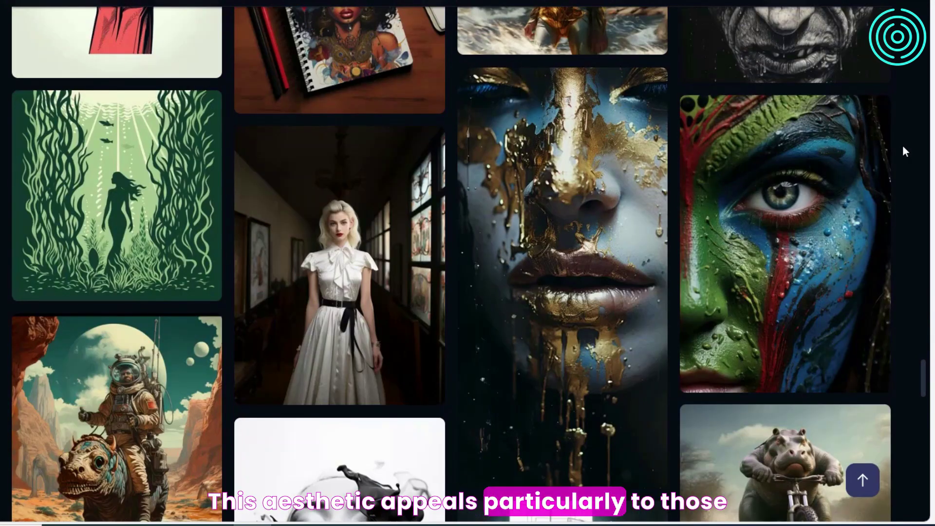
{"action": "scroll", "coordinate": [902, 145], "scroll_direction": "down", "scroll_amount": 5}
{"action": "scroll", "coordinate": [901, 145], "scroll_direction": "down", "scroll_amount": 12}
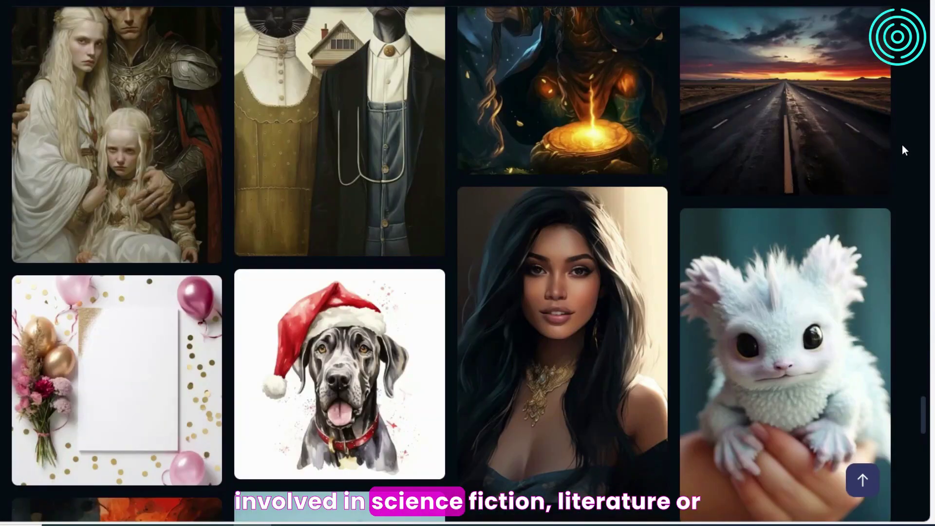
{"action": "scroll", "coordinate": [901, 145], "scroll_direction": "down", "scroll_amount": 8}
{"action": "scroll", "coordinate": [901, 144], "scroll_direction": "down", "scroll_amount": 10}
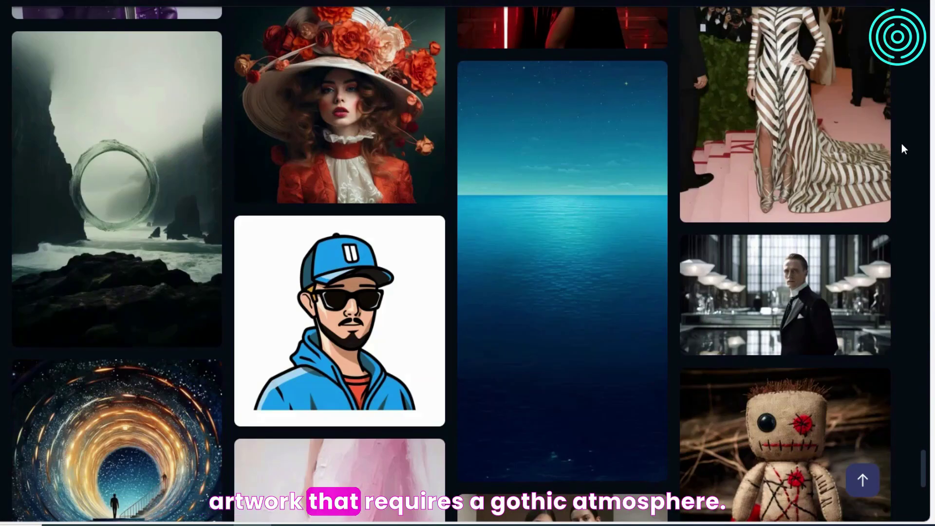
{"action": "scroll", "coordinate": [901, 144], "scroll_direction": "down", "scroll_amount": 3}
{"action": "scroll", "coordinate": [901, 144], "scroll_direction": "down", "scroll_amount": 10}
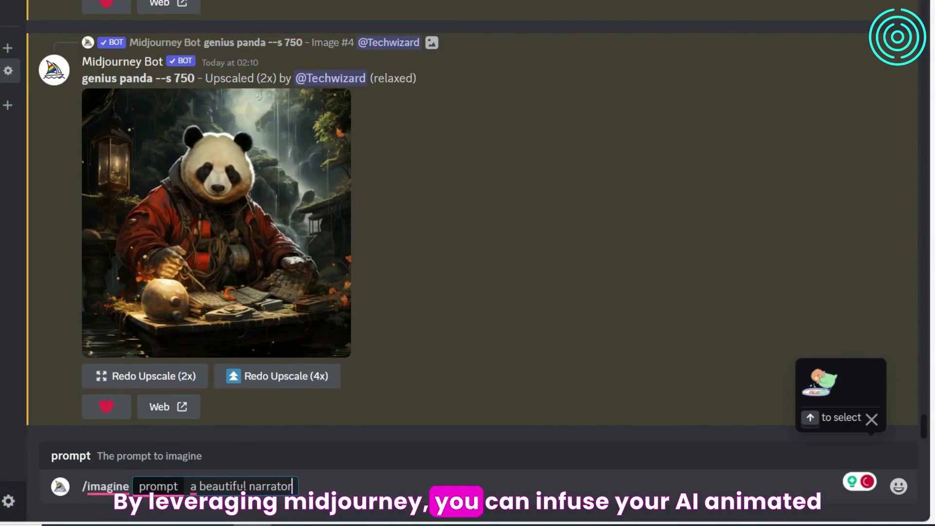
Send the 'a beautiful narrator' prompt, then join the Midjourney server through its invite link
{"action": "key", "text": "Return"}
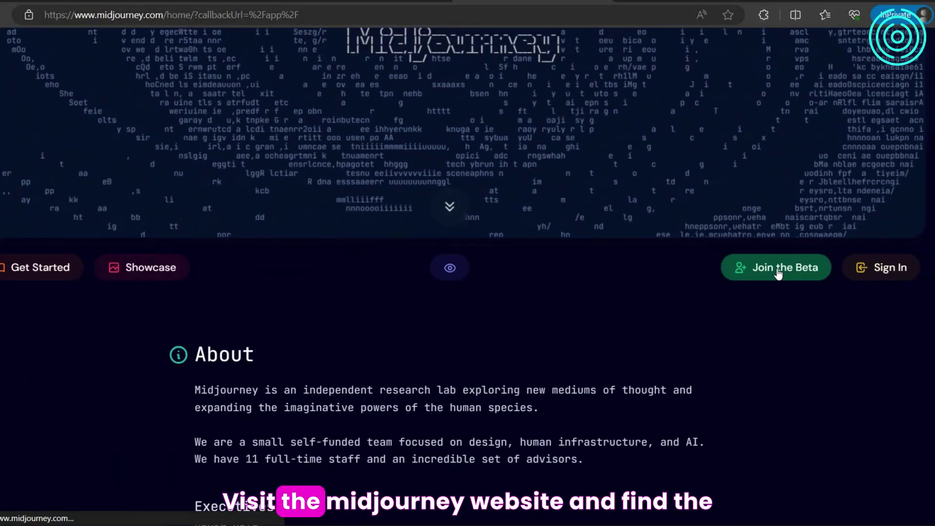
{"action": "left_click", "coordinate": [782, 271]}
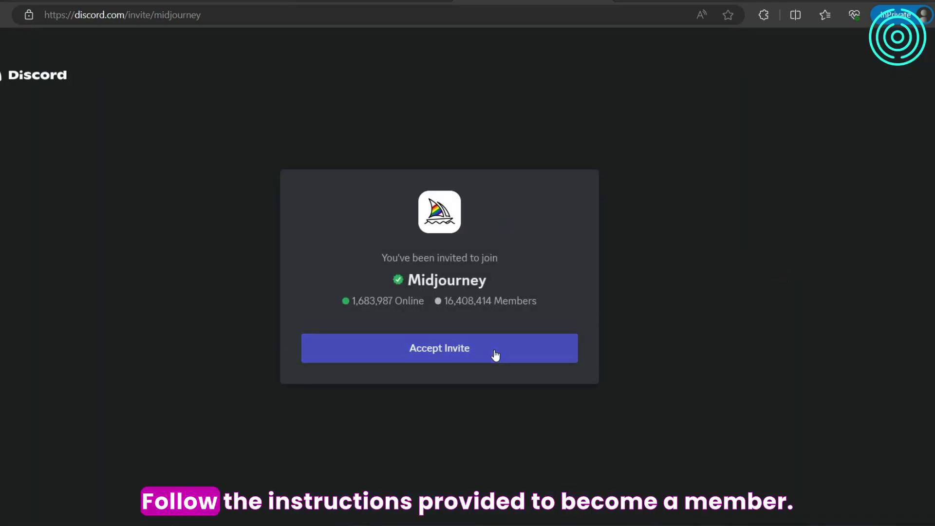
{"action": "left_click", "coordinate": [494, 357]}
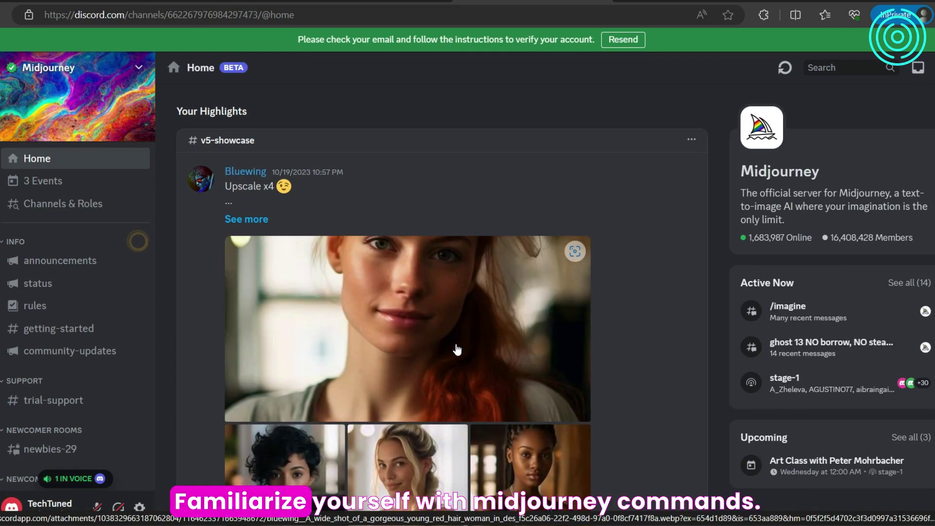
Scroll through the Midjourney server's Home feed and channel list
{"action": "scroll", "coordinate": [169, 238], "scroll_direction": "down", "scroll_amount": 10}
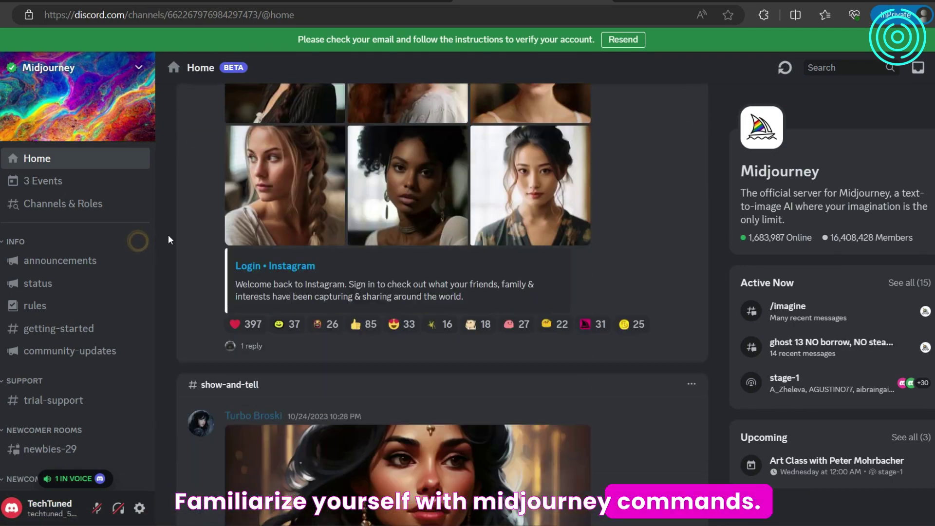
{"action": "scroll", "coordinate": [168, 235], "scroll_direction": "down", "scroll_amount": 10}
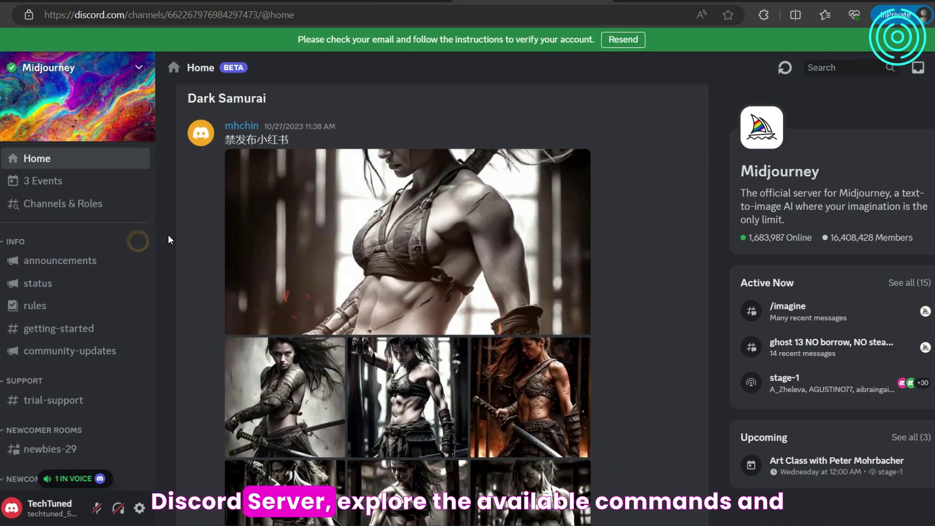
{"action": "scroll", "coordinate": [106, 322], "scroll_direction": "down", "scroll_amount": 2}
{"action": "scroll", "coordinate": [106, 322], "scroll_direction": "down", "scroll_amount": 5}
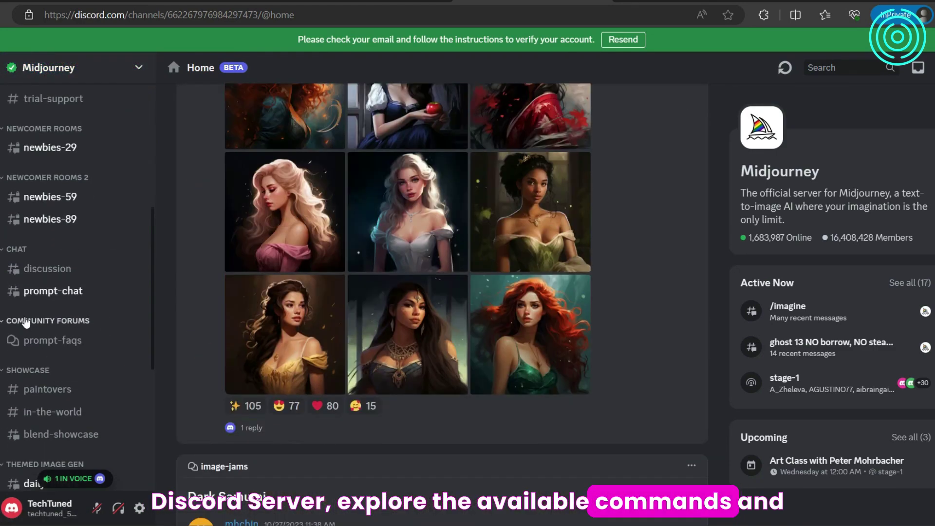
{"action": "scroll", "coordinate": [77, 282], "scroll_direction": "up", "scroll_amount": 5}
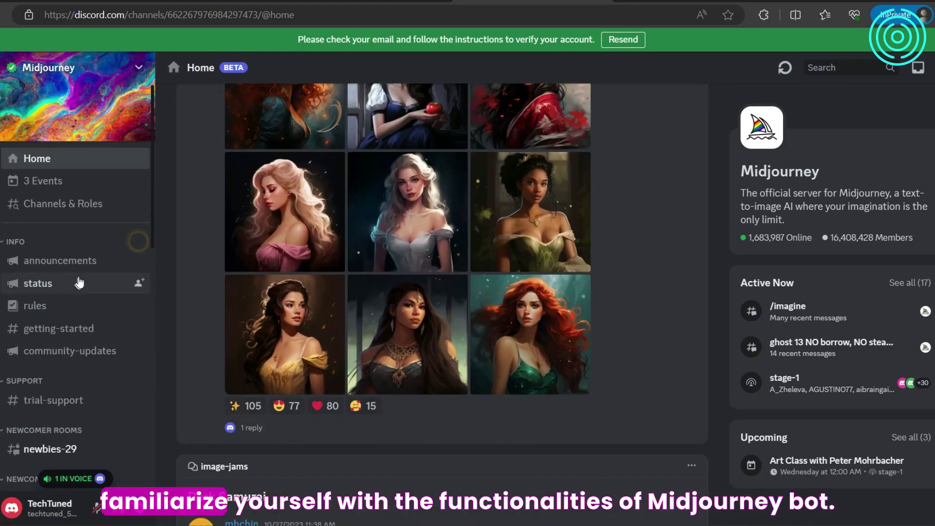
{"action": "scroll", "coordinate": [121, 286], "scroll_direction": "down", "scroll_amount": 6}
{"action": "mouse_move", "coordinate": [121, 285]}
{"action": "scroll", "coordinate": [122, 286], "scroll_direction": "down", "scroll_amount": 4}
{"action": "scroll", "coordinate": [83, 302], "scroll_direction": "up", "scroll_amount": 8}
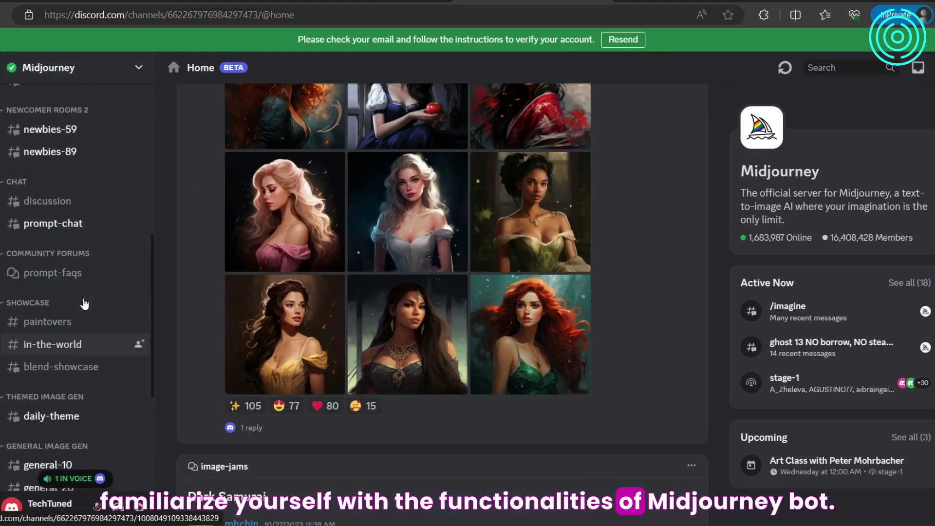
{"action": "scroll", "coordinate": [84, 304], "scroll_direction": "up", "scroll_amount": 3}
{"action": "scroll", "coordinate": [85, 304], "scroll_direction": "down", "scroll_amount": 1}
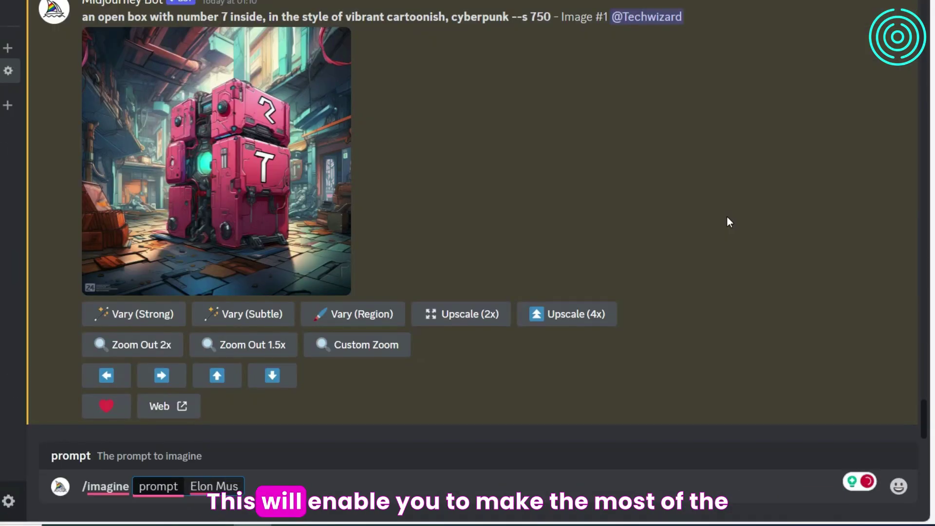
Submit the 'on Tesla' prompt, then imagine 'beautiful lady wearing glasses'
{"action": "type", "text": "on Tesla"}
{"action": "key", "text": "Return"}
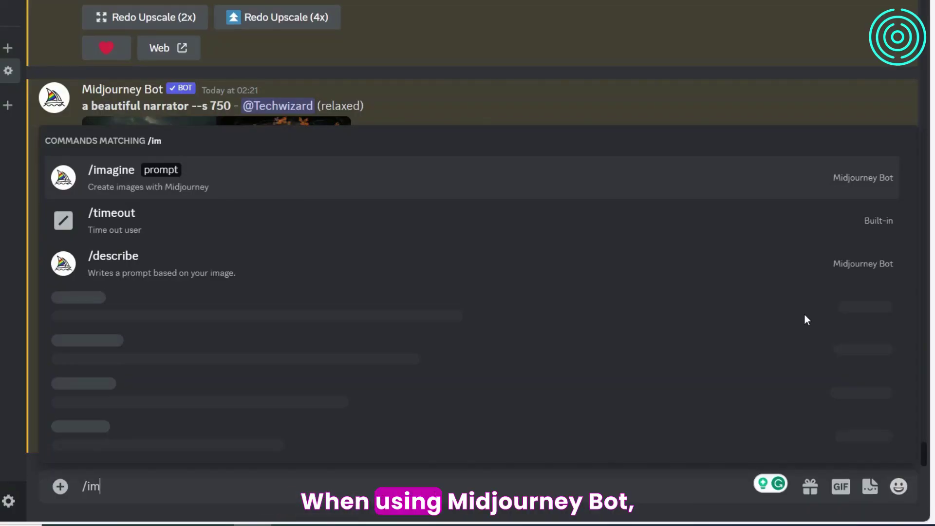
{"action": "key", "text": "Tab"}
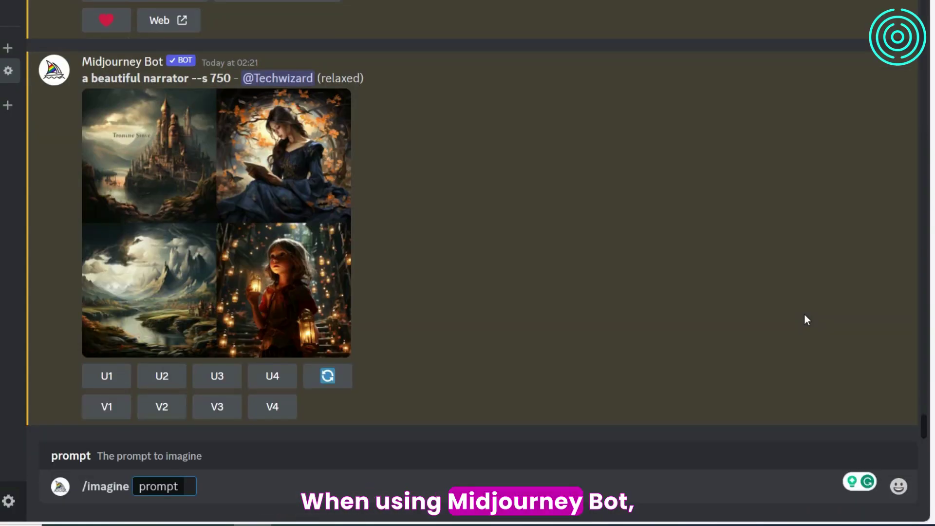
{"action": "type", "text": "beautiful lady wearing glasses"}
{"action": "key", "text": "Return"}
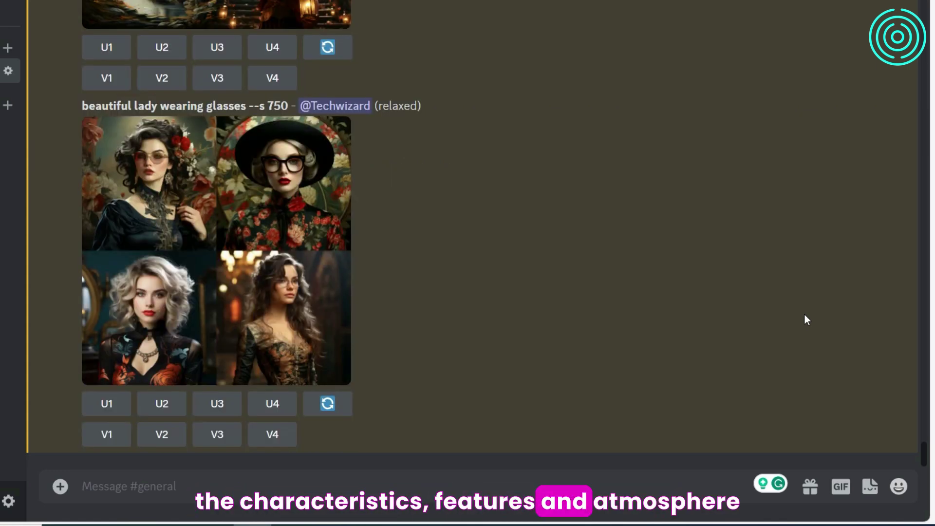
Upscale the second image (U2) and preview the enlarged portrait
{"action": "left_click", "coordinate": [161, 409]}
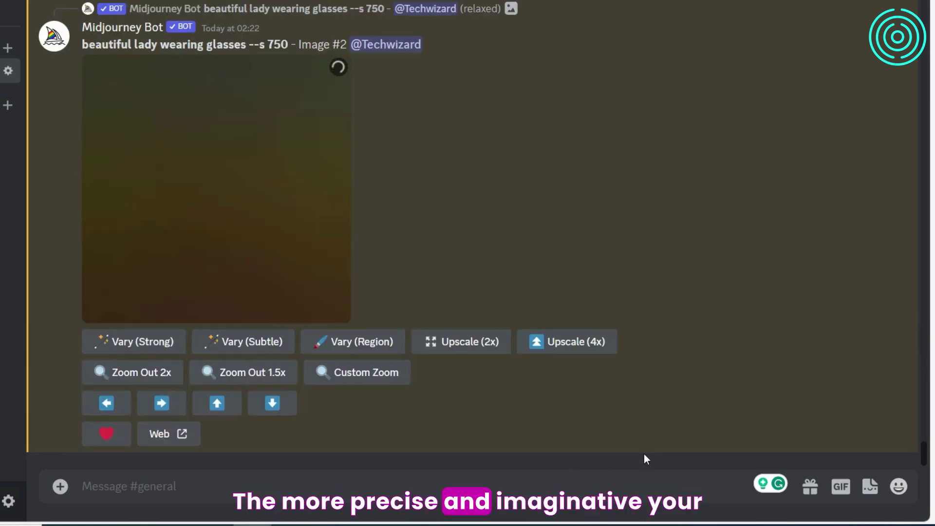
{"action": "left_click", "coordinate": [298, 206]}
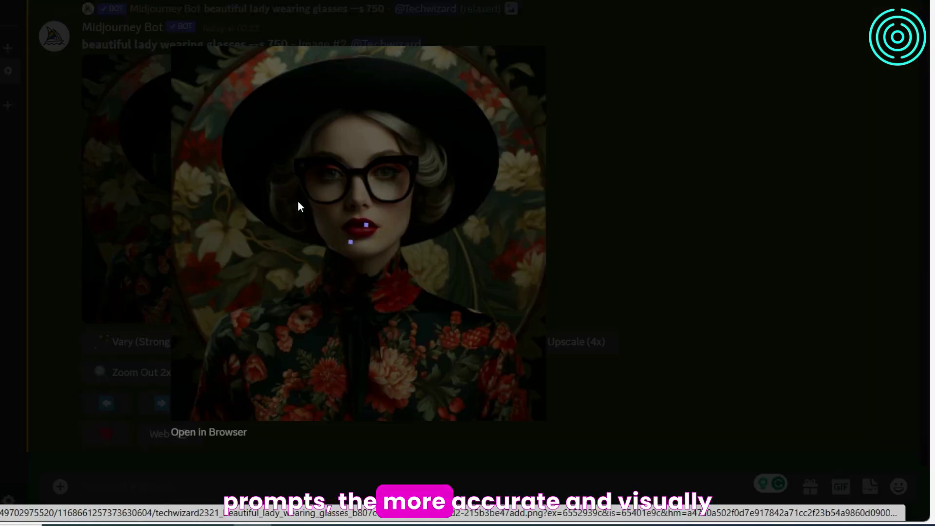
{"action": "left_click", "coordinate": [638, 249]}
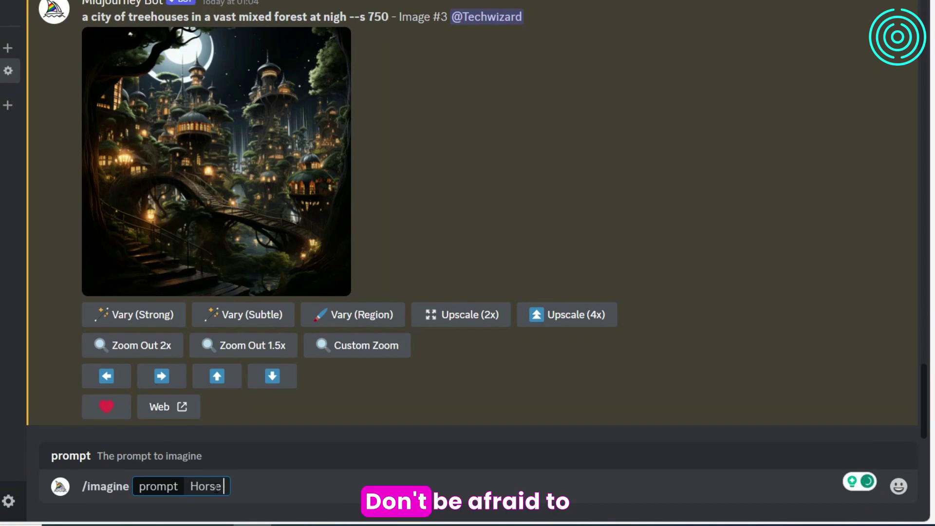
Submit the horse riding motorcycle prompt and the cyberpunk open box prompt
{"action": "type", "text": "motor cycle in suburbs"}
{"action": "key", "text": "Return"}
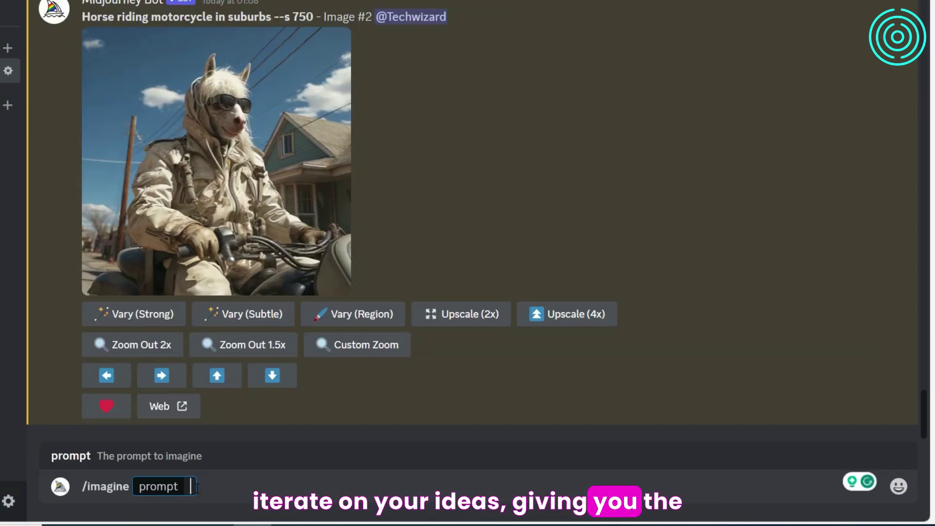
{"action": "type", "text": "an open box with number 7 inside, in the style of vibrant cartoonish, cyberpunk"}
{"action": "key", "text": "Return"}
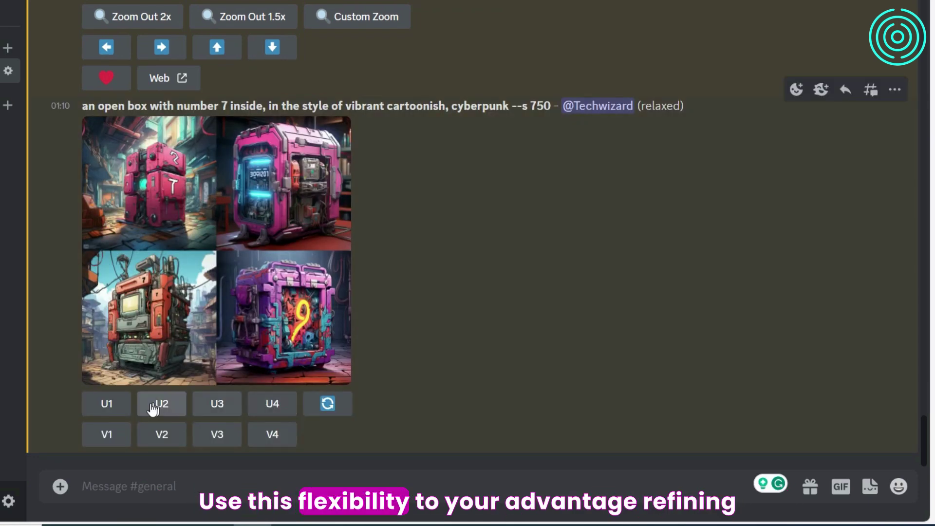
Upscale the first open box image, then generate and view the narrator 'reading a book --s 750' grid
{"action": "left_click", "coordinate": [105, 404]}
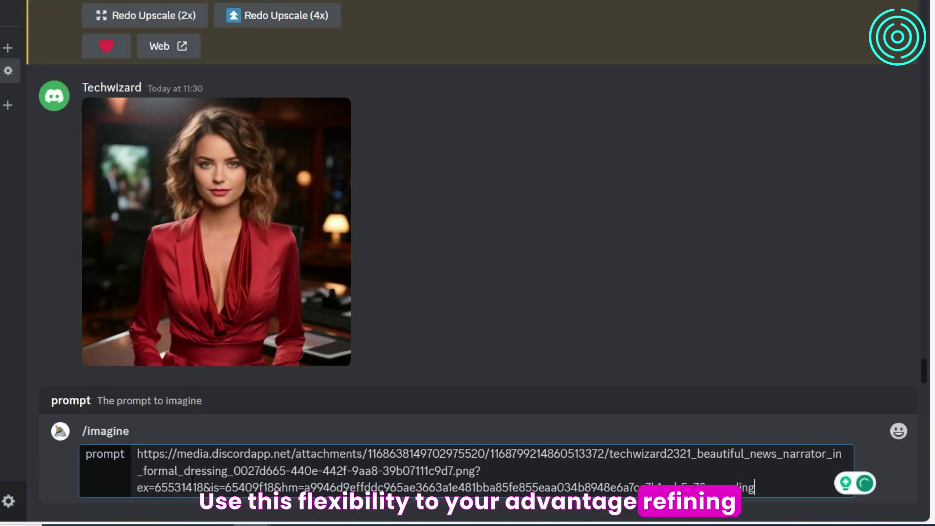
{"action": "key", "text": "Return"}
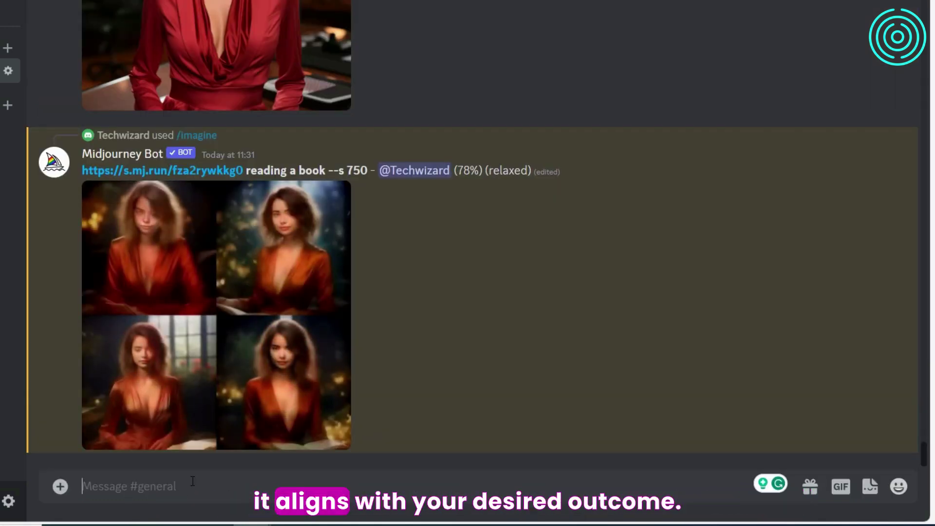
{"action": "left_click", "coordinate": [295, 261]}
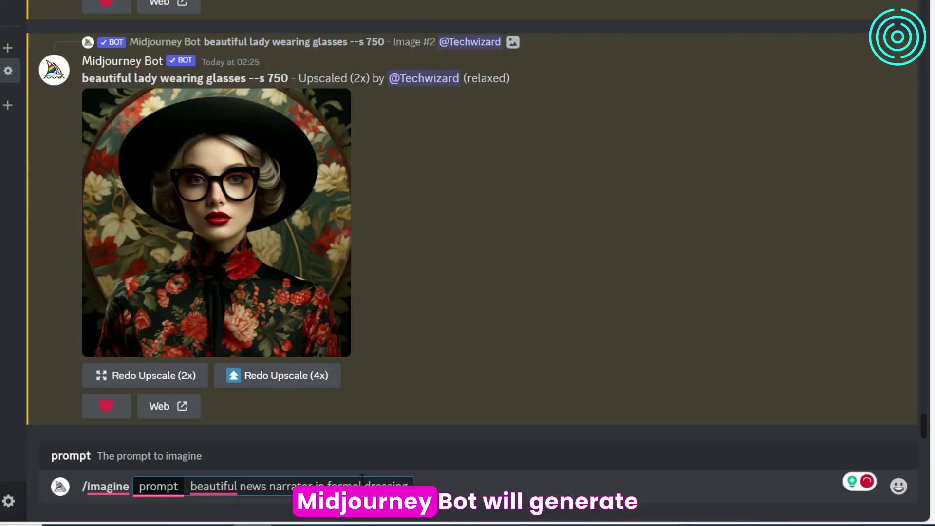
Submit the news narrator prompt, upscale image U1, and preview the enlarged portrait
{"action": "key", "text": "Return"}
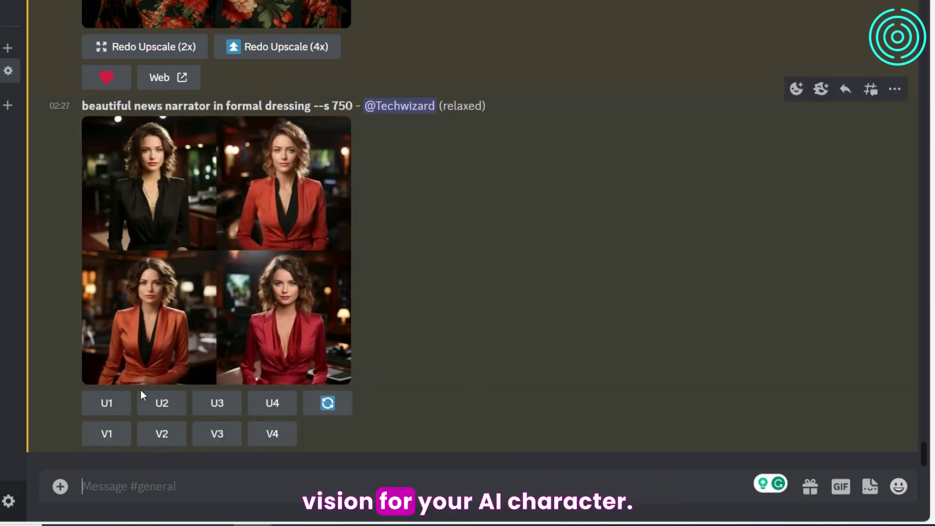
{"action": "left_click", "coordinate": [108, 404]}
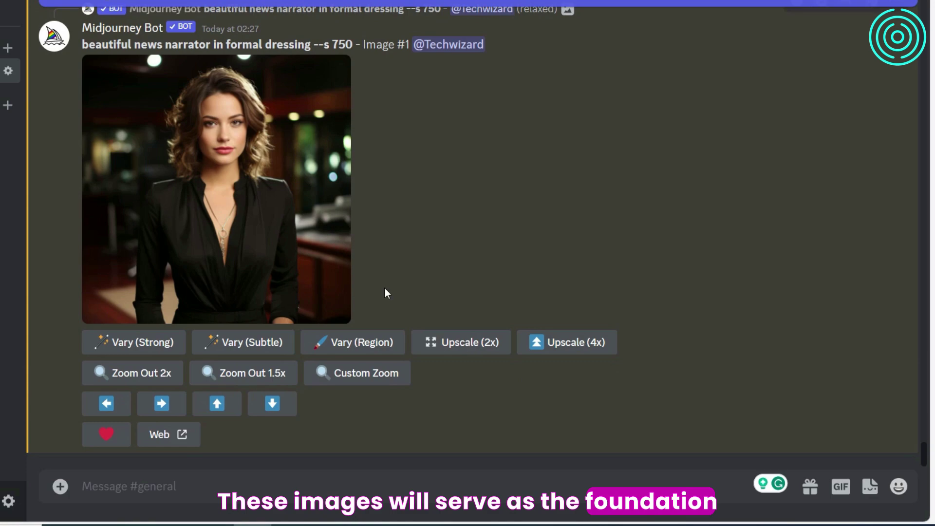
{"action": "left_click", "coordinate": [283, 220]}
{"action": "left_click", "coordinate": [621, 250]}
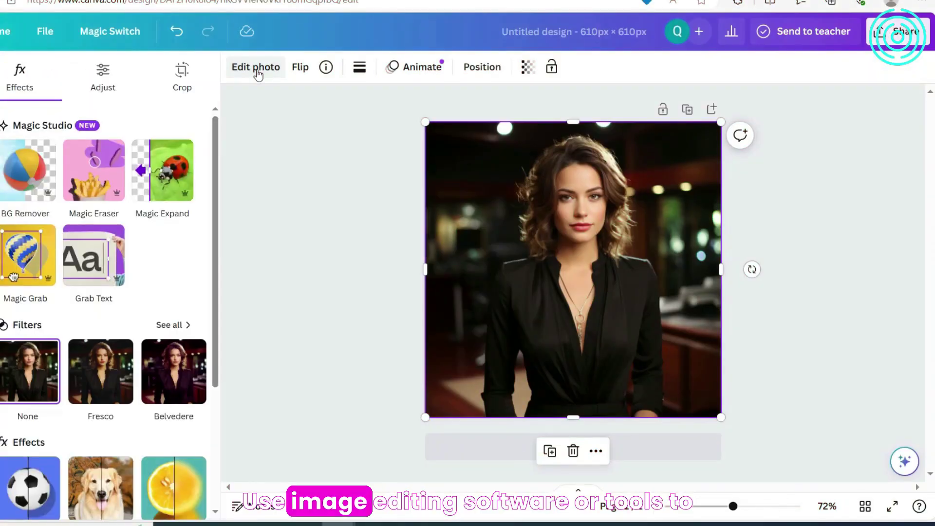
Try the Fresco and Belvedere filters, then bring up the full filter list
{"action": "left_click", "coordinate": [108, 362]}
{"action": "left_click", "coordinate": [154, 375]}
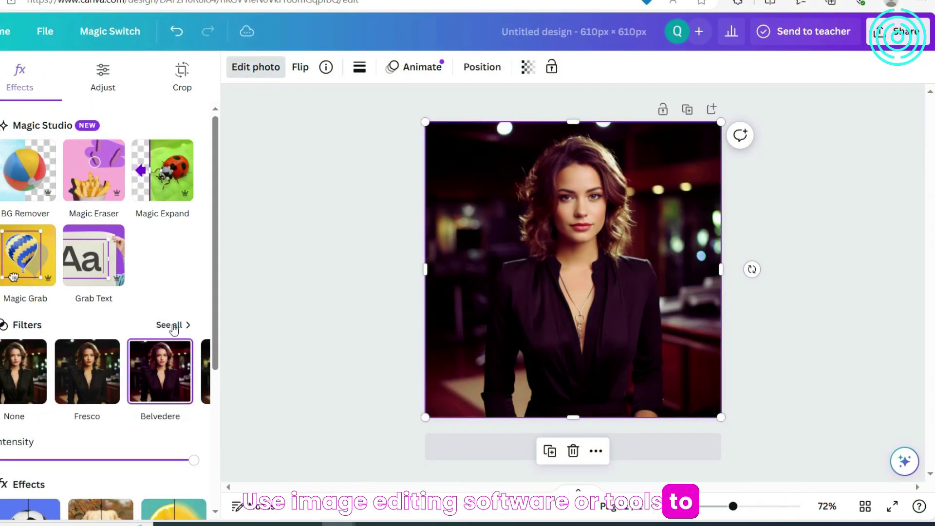
{"action": "left_click", "coordinate": [169, 325]}
Try Bali, Capri, Latte, Astro, Nordic and Scandi, finishing on the Rustiq filter
{"action": "left_click", "coordinate": [48, 319]}
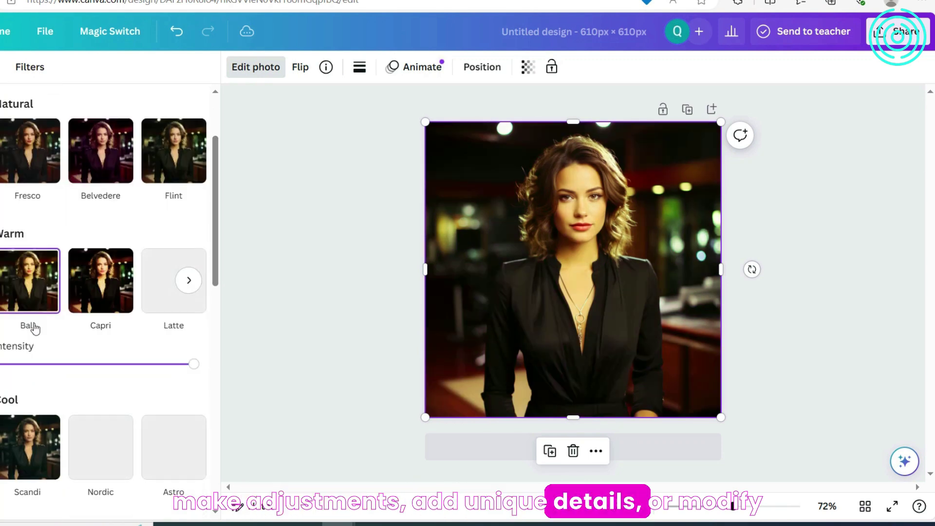
{"action": "left_click", "coordinate": [100, 314]}
{"action": "left_click", "coordinate": [166, 312]}
{"action": "left_click", "coordinate": [168, 438]}
{"action": "left_click", "coordinate": [101, 404]}
{"action": "left_click", "coordinate": [29, 405]}
{"action": "scroll", "coordinate": [156, 305], "scroll_direction": "down", "scroll_amount": 3}
{"action": "scroll", "coordinate": [155, 306], "scroll_direction": "down", "scroll_amount": 3}
{"action": "left_click", "coordinate": [105, 377]}
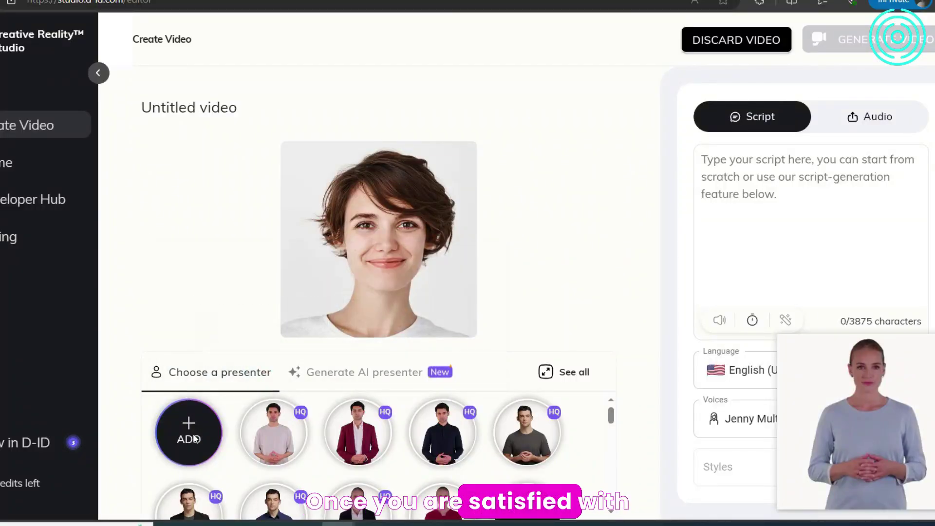
Add the black-outfit news narrator PNG as a custom presenter
{"action": "left_click", "coordinate": [193, 439]}
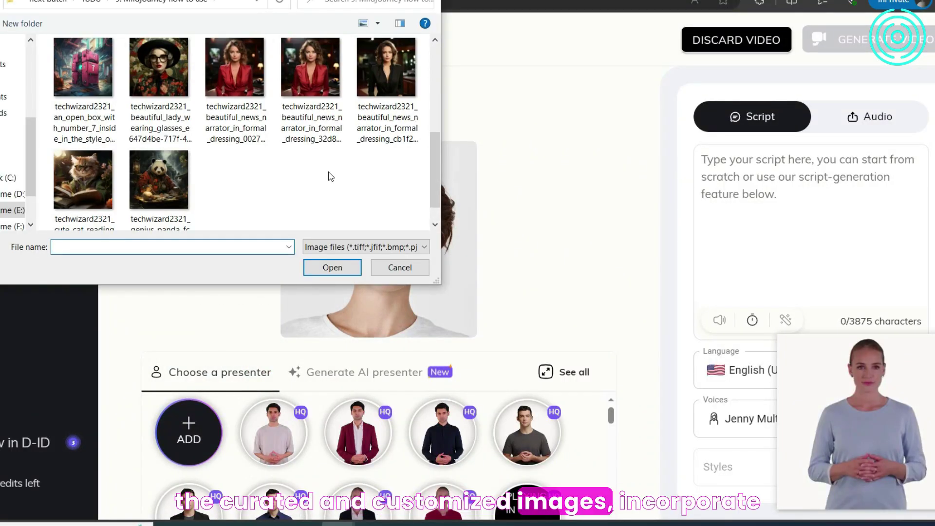
{"action": "double_click", "coordinate": [379, 87]}
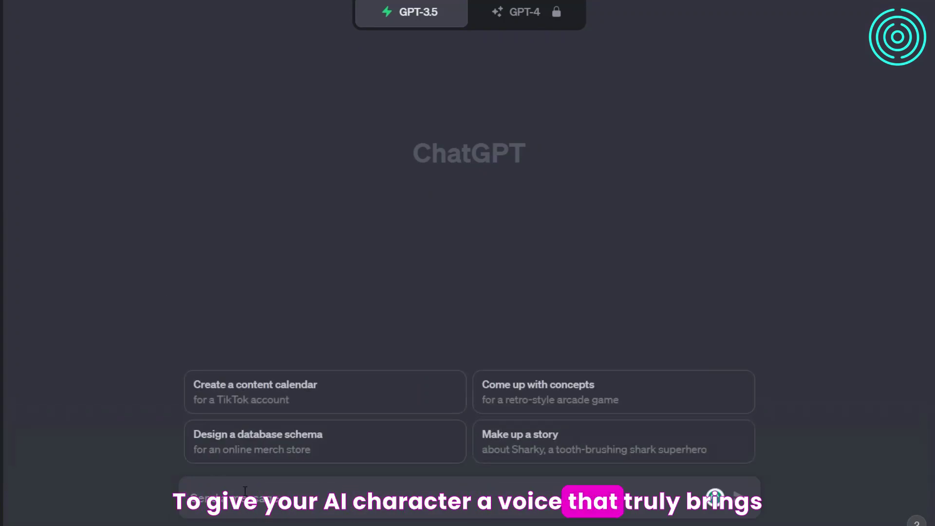
Send ChatGPT the request 'write a summery of episode of paragraph' for the narrator's script
{"action": "type", "text": "write a s"}
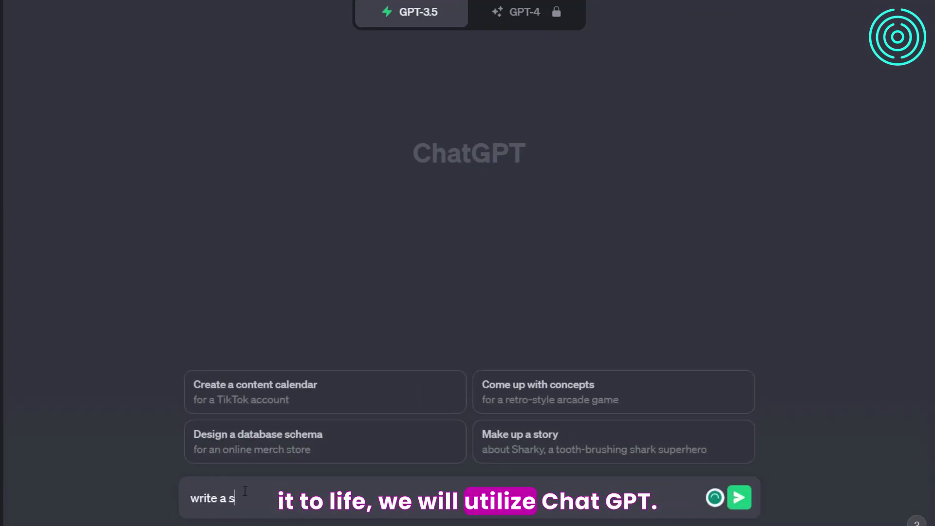
{"action": "type", "text": "ummery of epi"}
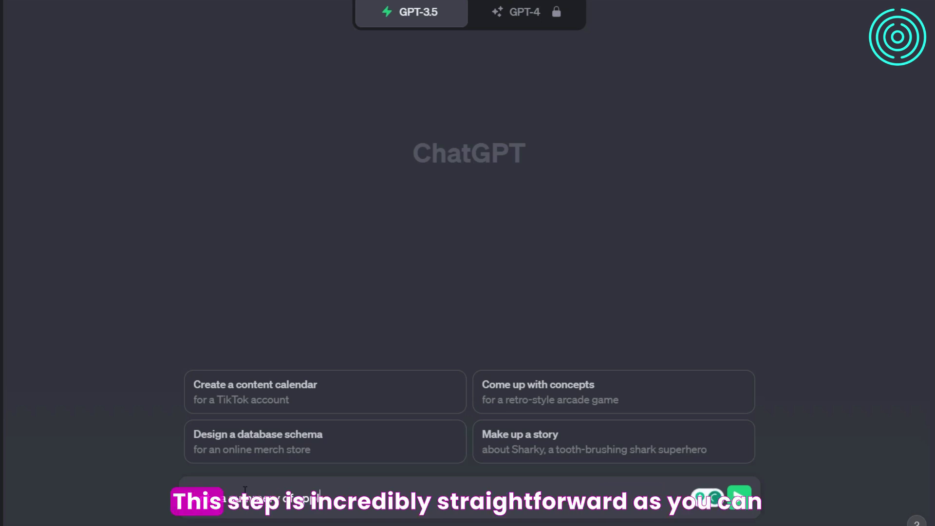
{"action": "type", "text": "sode of"}
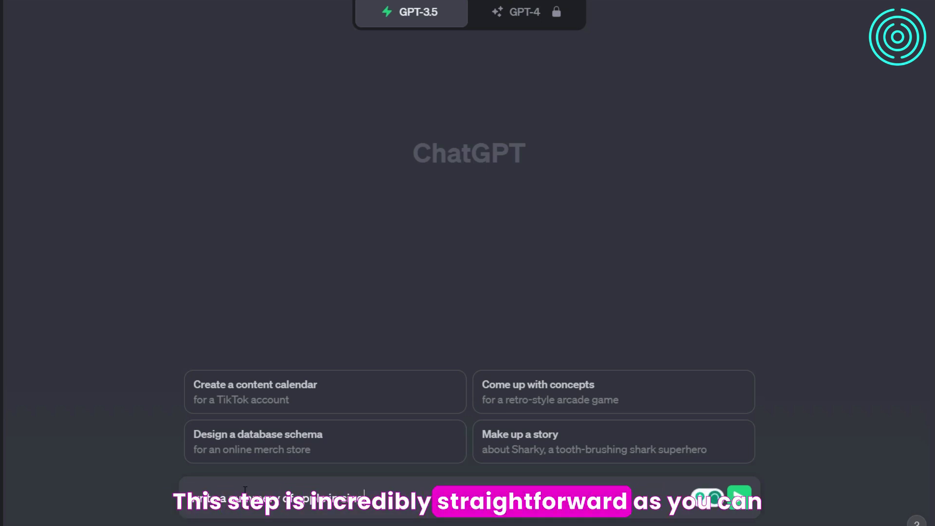
{"action": "type", "text": " paragraph"}
{"action": "key", "text": "Return"}
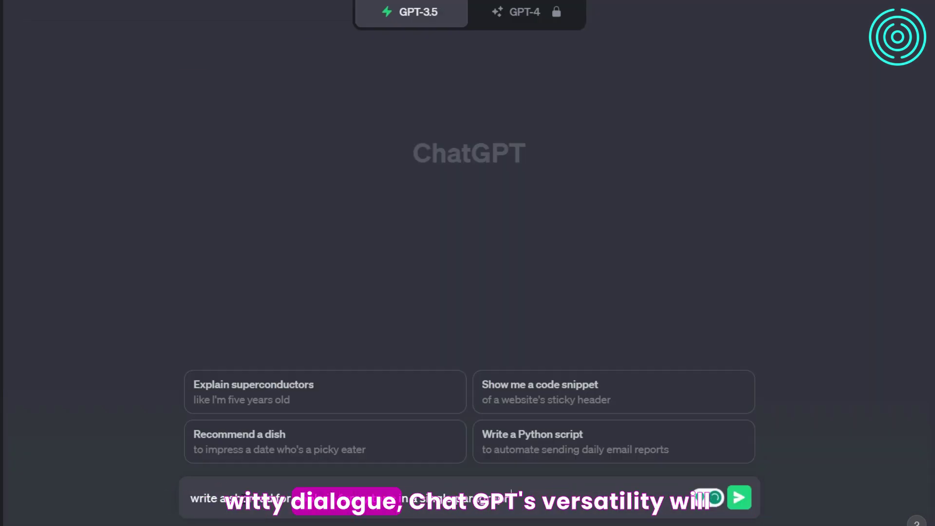
{"action": "key", "text": "Return"}
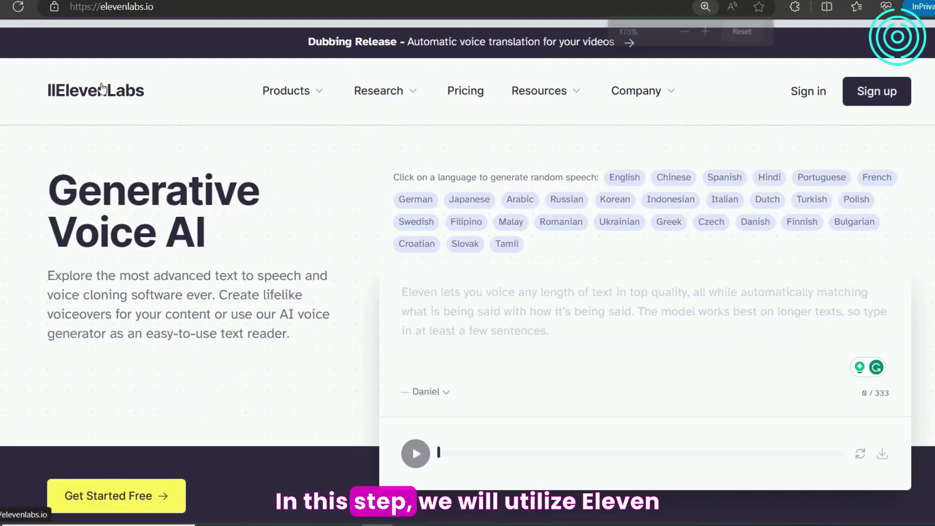
Browse the ElevenLabs homepage, adjusting zoom and scrolling through its text-to-speech features
{"action": "key", "text": "ctrl+plus"}
{"action": "key", "text": "ctrl+plus"}
{"action": "key", "text": "ctrl+plus"}
{"action": "key", "text": "ctrl+plus"}
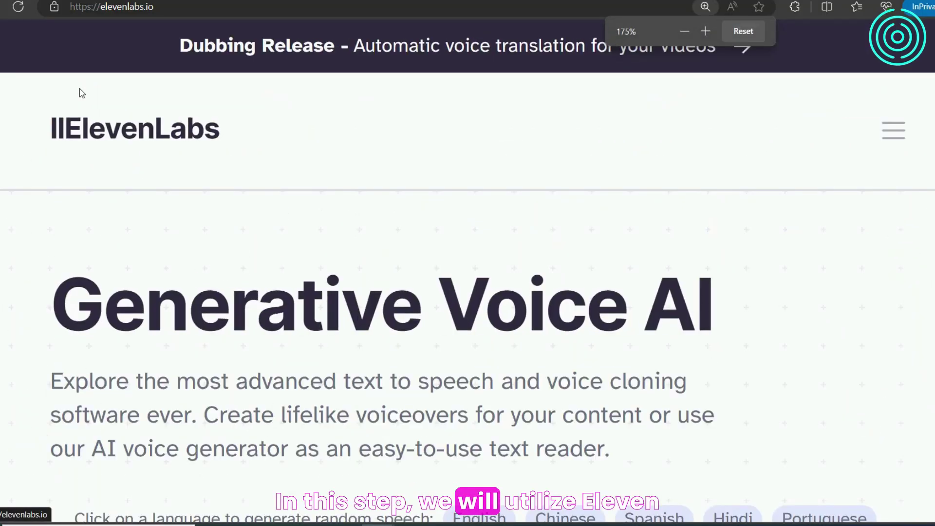
{"action": "key", "text": "ctrl+minus"}
{"action": "key", "text": "ctrl+minus"}
{"action": "key", "text": "ctrl+minus"}
{"action": "key", "text": "ctrl+minus"}
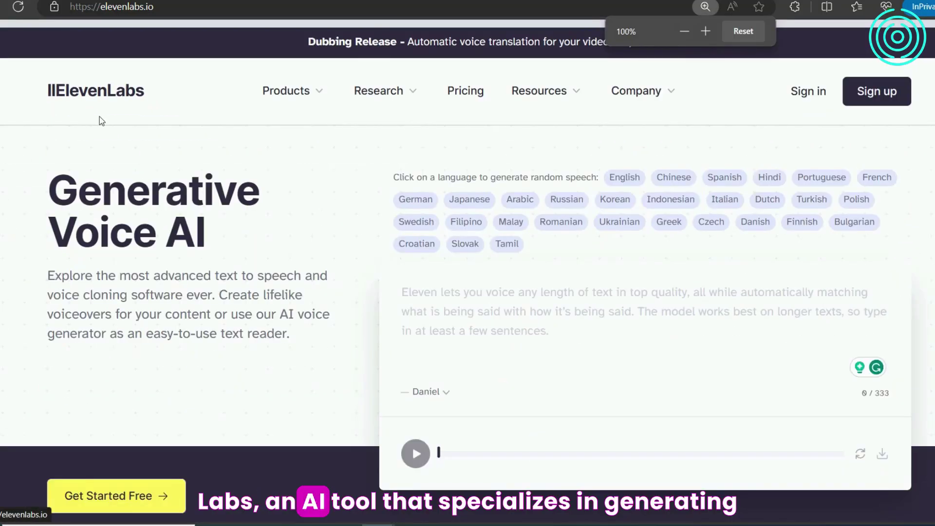
{"action": "scroll", "coordinate": [146, 136], "scroll_direction": "down", "scroll_amount": 2}
{"action": "scroll", "coordinate": [194, 174], "scroll_direction": "down", "scroll_amount": 15}
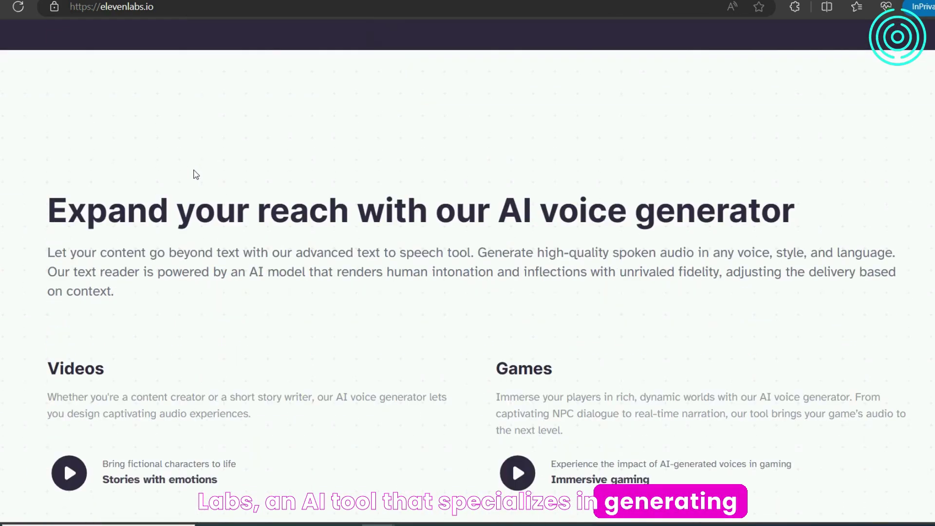
{"action": "scroll", "coordinate": [341, 195], "scroll_direction": "down", "scroll_amount": 10}
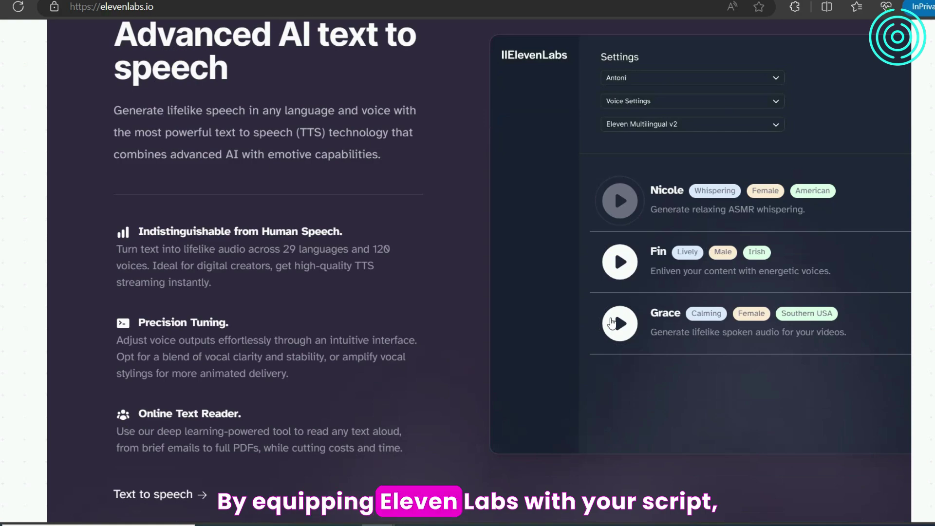
{"action": "scroll", "coordinate": [550, 232], "scroll_direction": "up", "scroll_amount": 15}
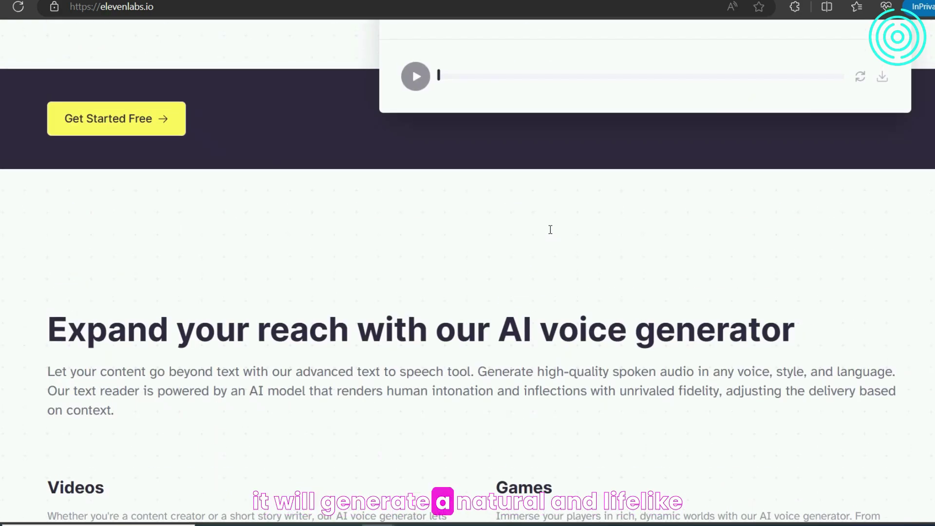
{"action": "scroll", "coordinate": [551, 229], "scroll_direction": "up", "scroll_amount": 10}
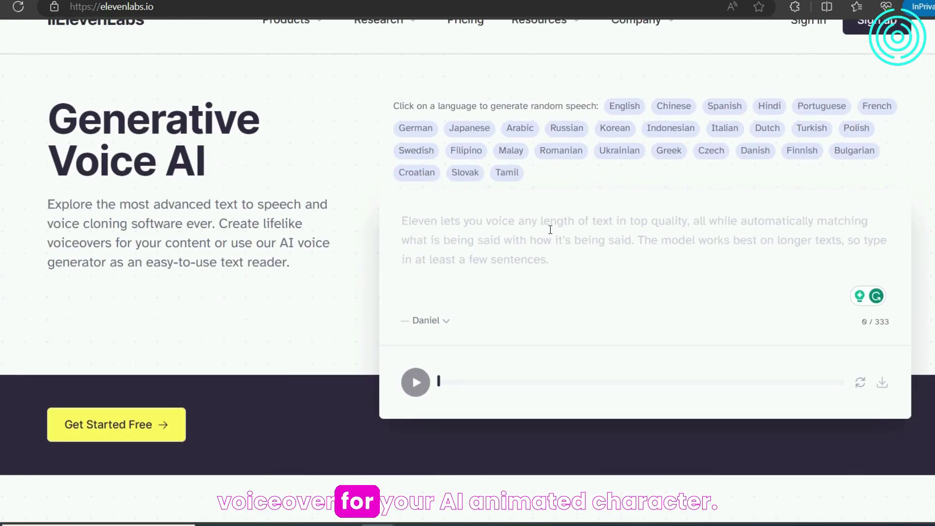
{"action": "scroll", "coordinate": [358, 271], "scroll_direction": "down", "scroll_amount": 5}
{"action": "key", "text": "ctrl+plus"}
{"action": "key", "text": "ctrl+plus"}
{"action": "key", "text": "ctrl+plus"}
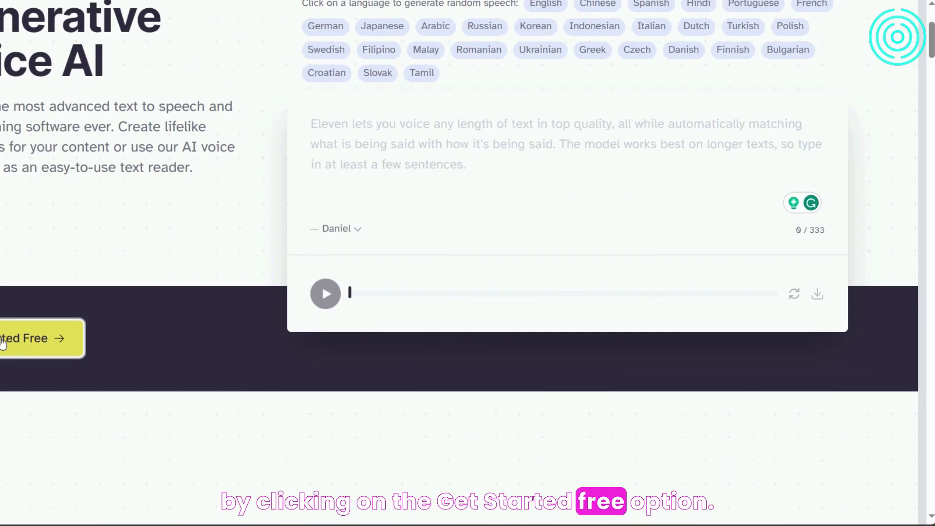
Start a free ElevenLabs sign-up and submit the completed account form
{"action": "left_click", "coordinate": [3, 342]}
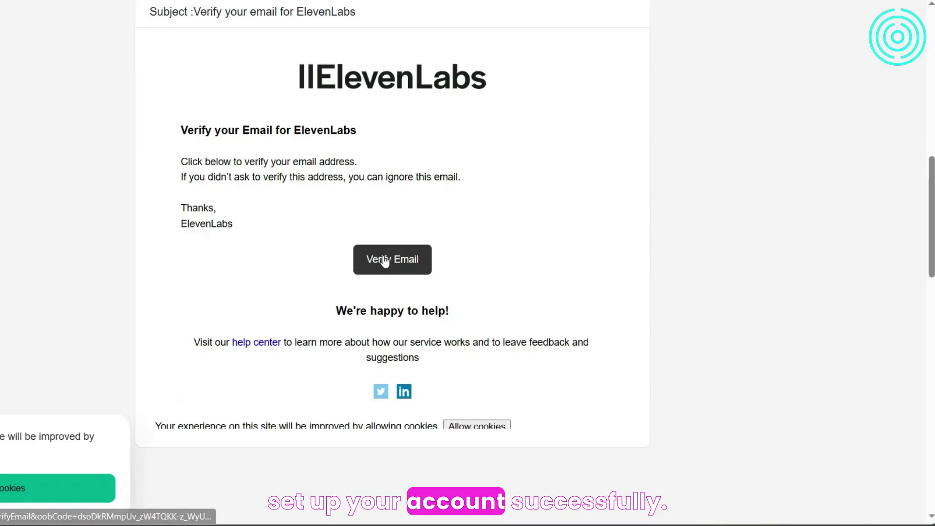
{"action": "left_click", "coordinate": [440, 259]}
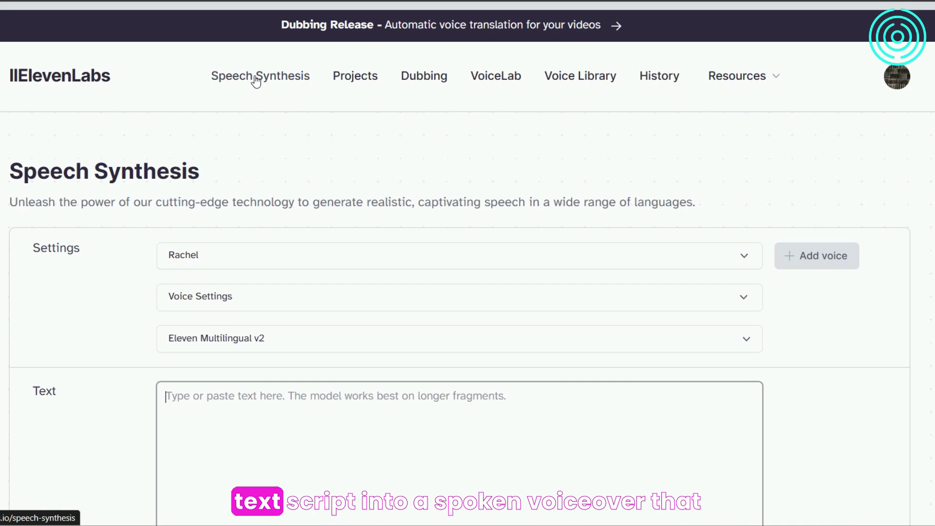
Paste the ChatGPT Apple script into the ElevenLabs Text box and add a closing period
{"action": "scroll", "coordinate": [279, 244], "scroll_direction": "down", "scroll_amount": 6}
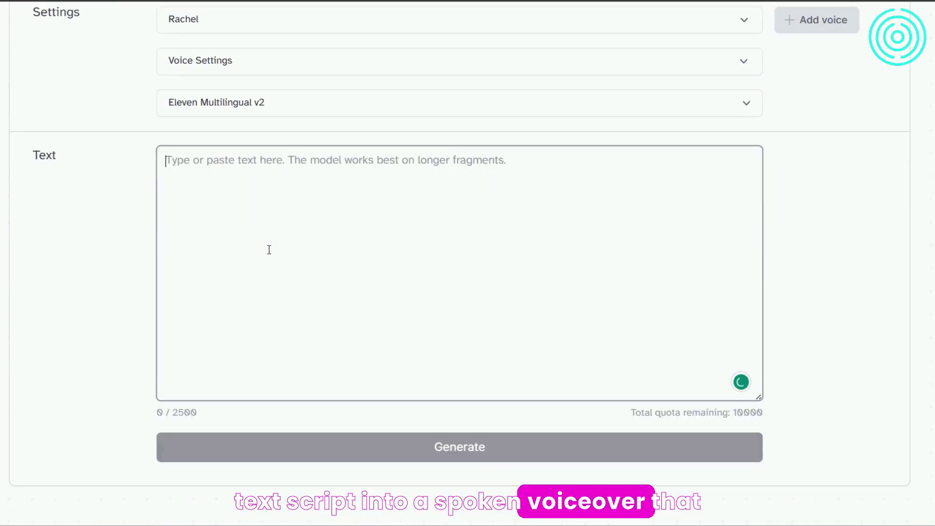
{"action": "scroll", "coordinate": [485, 189], "scroll_direction": "up", "scroll_amount": 6}
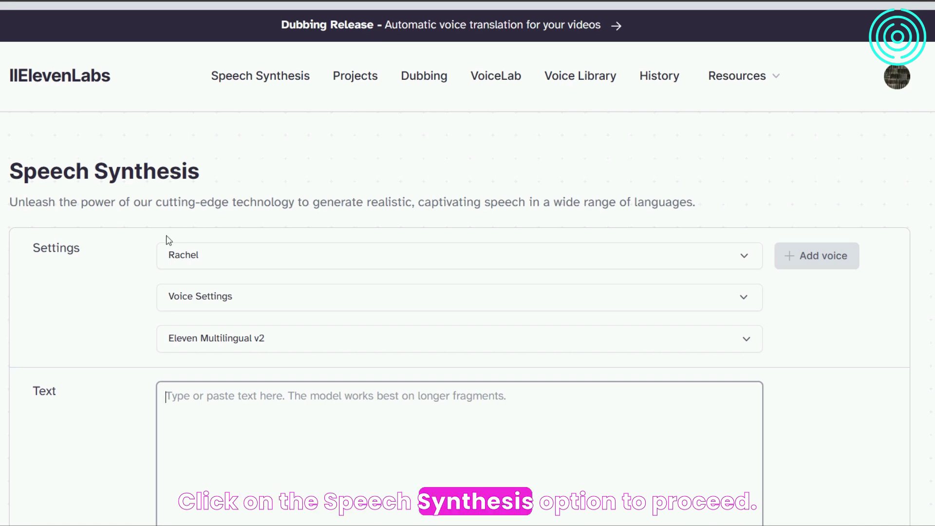
{"action": "left_click", "coordinate": [246, 78]}
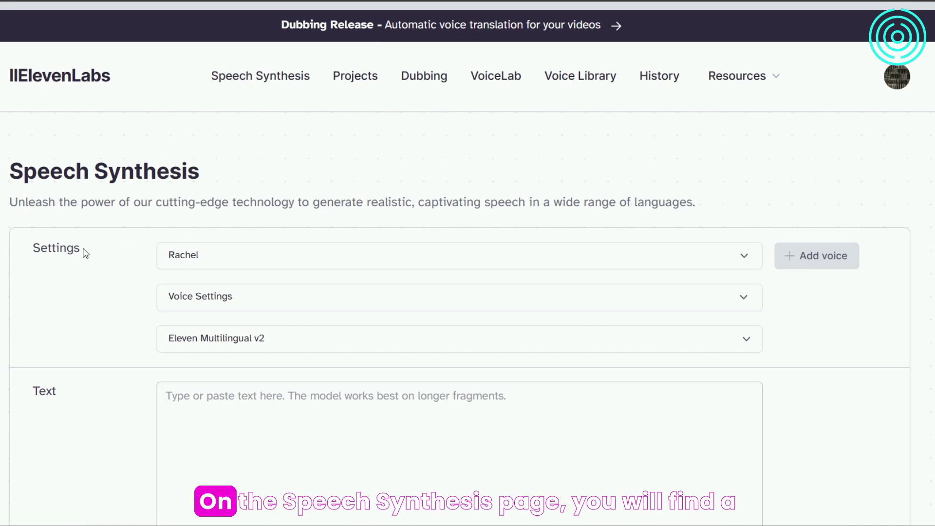
{"action": "scroll", "coordinate": [206, 268], "scroll_direction": "down", "scroll_amount": 3}
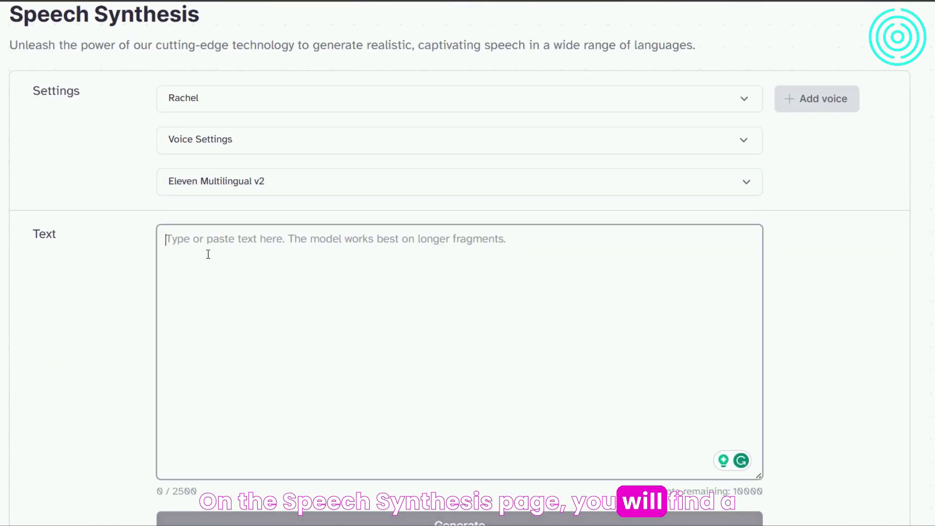
{"action": "type", "text": "Introducing the Apple, not the fruit, the sleek, shiny, tech wonder that's here to make your life way cooler than your ex on Instagram! With more power than a caffeine-fueled squirrel and smoother moves than your smoothie blender, this little genius in your pocket can make you the next tech guru"}
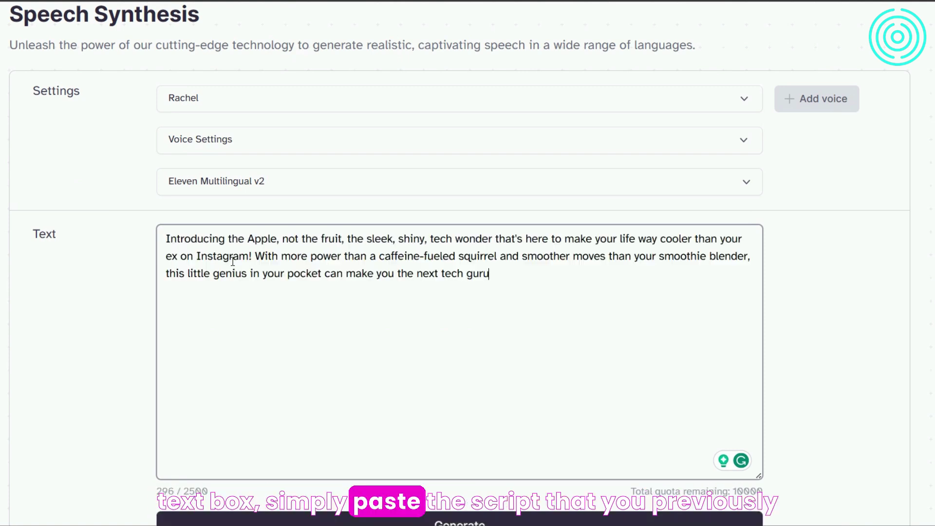
{"action": "type", "text": "."}
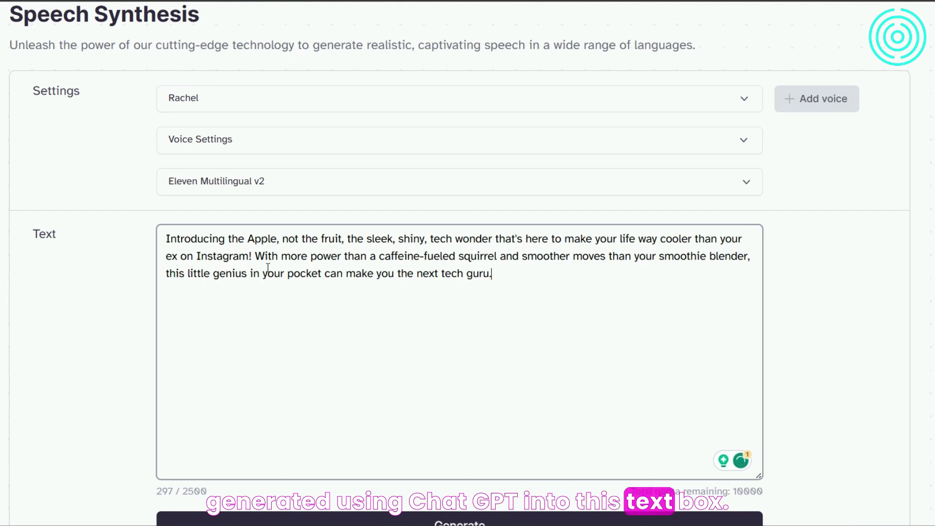
Generate the 17-second Rachel voiceover from the script and review the resulting audio
{"action": "scroll", "coordinate": [378, 280], "scroll_direction": "down", "scroll_amount": 3}
{"action": "scroll", "coordinate": [601, 230], "scroll_direction": "up", "scroll_amount": 5}
{"action": "scroll", "coordinate": [601, 229], "scroll_direction": "down", "scroll_amount": 5}
{"action": "left_click", "coordinate": [454, 363]}
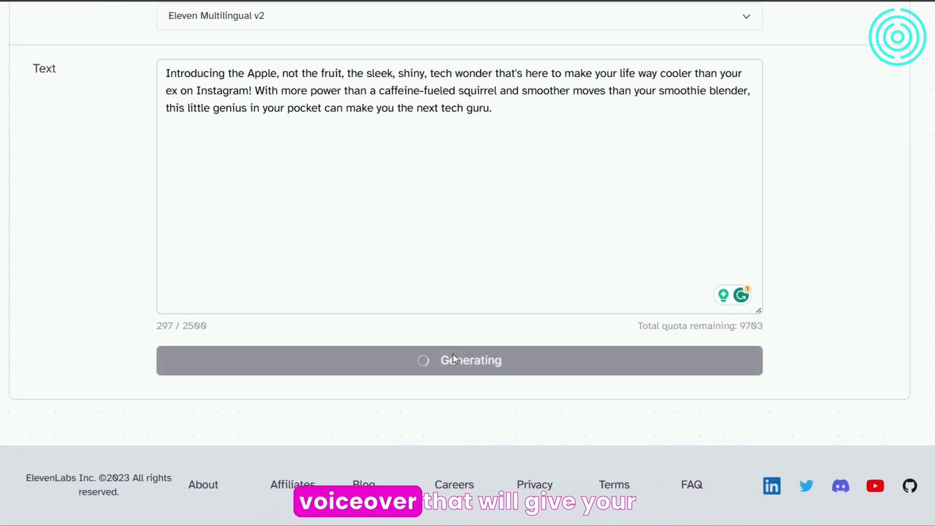
{"action": "scroll", "coordinate": [478, 286], "scroll_direction": "up", "scroll_amount": 3}
{"action": "scroll", "coordinate": [478, 286], "scroll_direction": "down", "scroll_amount": 3}
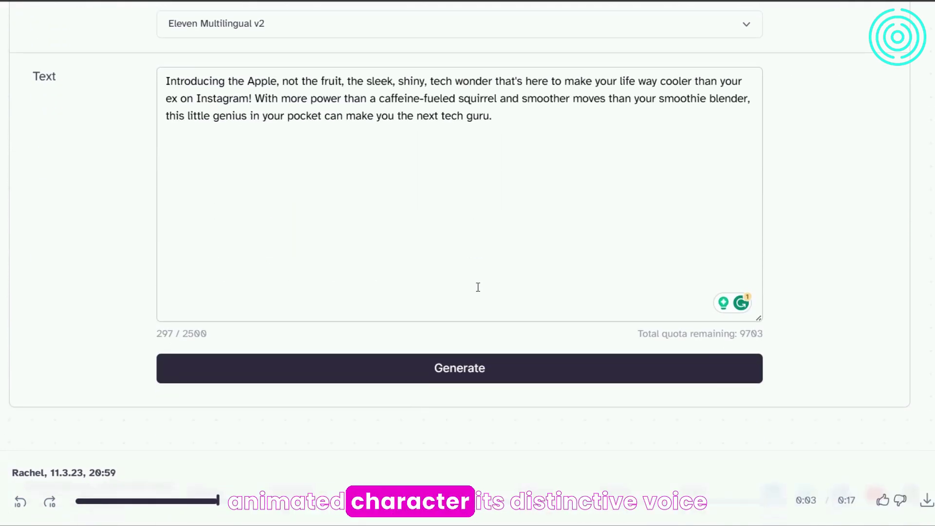
{"action": "scroll", "coordinate": [478, 287], "scroll_direction": "up", "scroll_amount": 4}
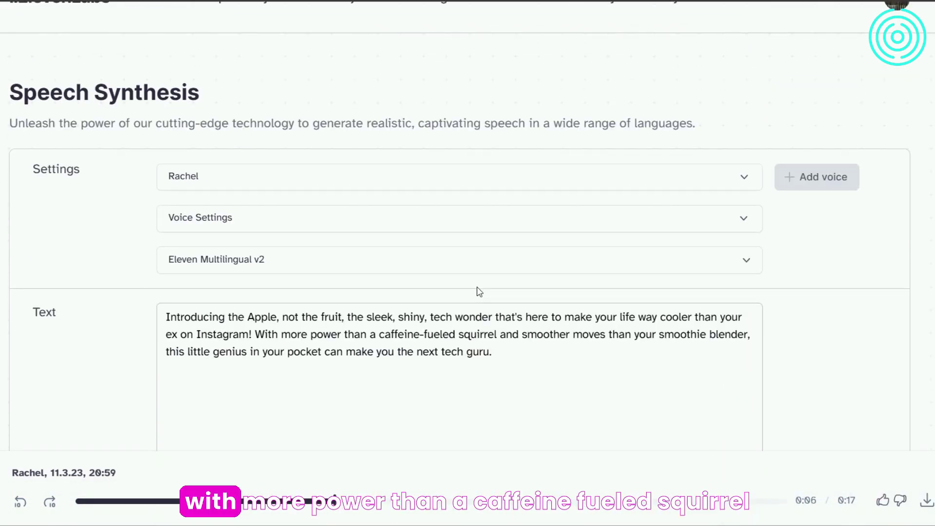
{"action": "scroll", "coordinate": [479, 291], "scroll_direction": "up", "scroll_amount": 2}
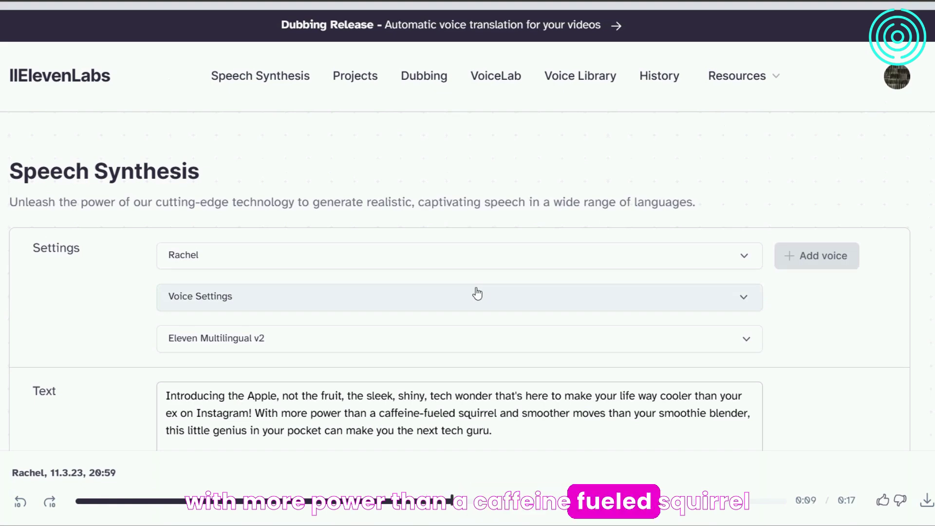
{"action": "scroll", "coordinate": [477, 293], "scroll_direction": "down", "scroll_amount": 2}
{"action": "scroll", "coordinate": [477, 291], "scroll_direction": "down", "scroll_amount": 4}
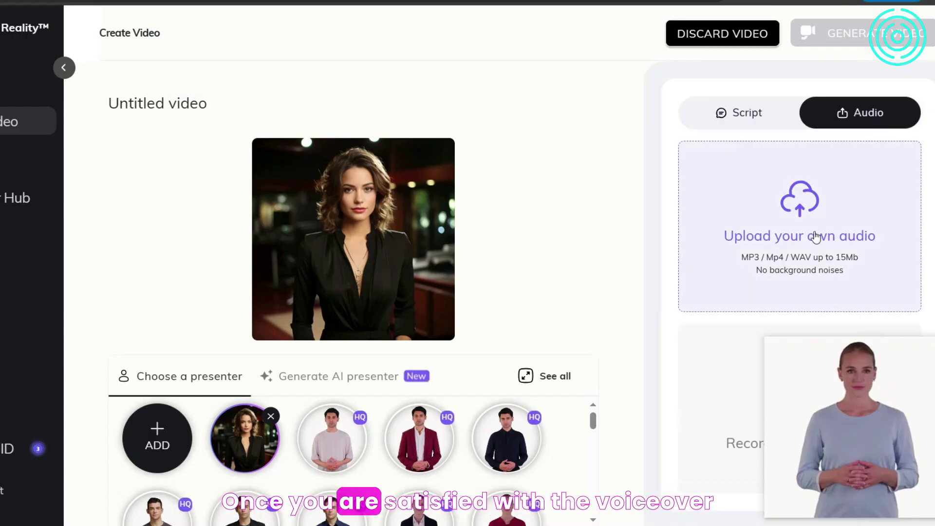
Upload the ElevenLabs voiceover file as the D-ID video's audio
{"action": "left_click", "coordinate": [816, 235]}
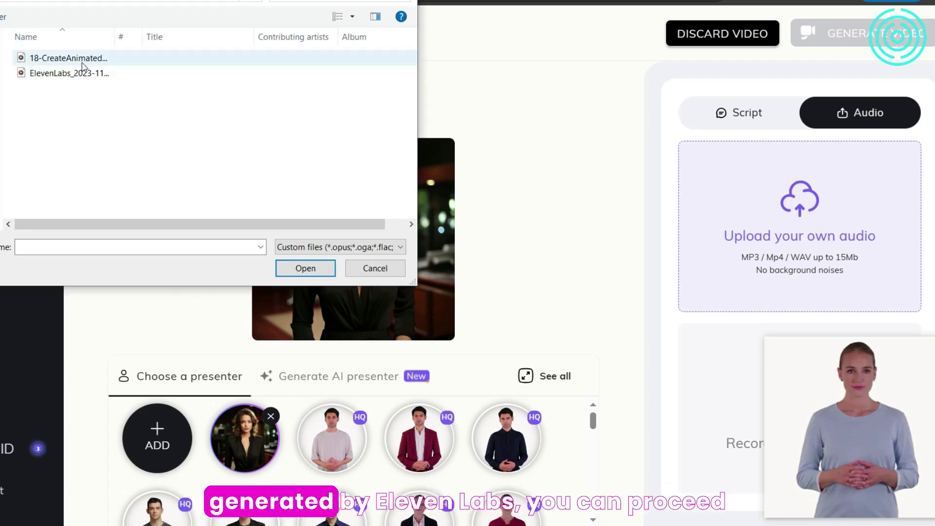
{"action": "left_click", "coordinate": [80, 73]}
{"action": "double_click", "coordinate": [86, 74]}
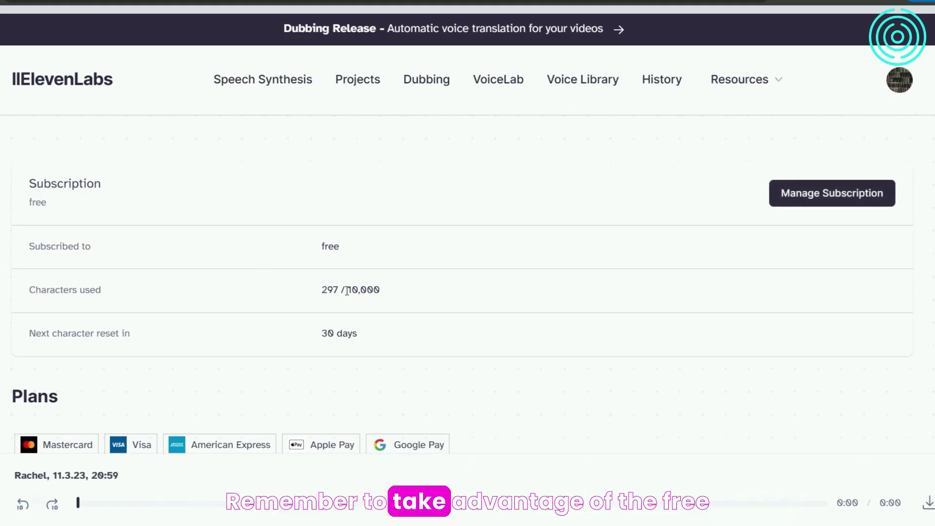
{"action": "left_click_drag", "start_coordinate": [322, 289], "coordinate": [393, 292]}
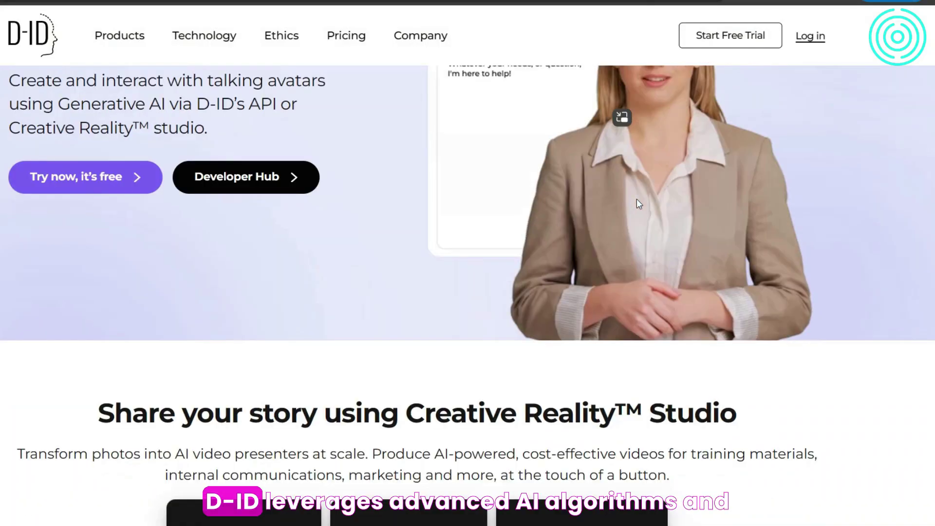
Scroll down the D-ID site to the list of stock presenters
{"action": "scroll", "coordinate": [636, 200], "scroll_direction": "down", "scroll_amount": 5}
{"action": "scroll", "coordinate": [638, 204], "scroll_direction": "down", "scroll_amount": 5}
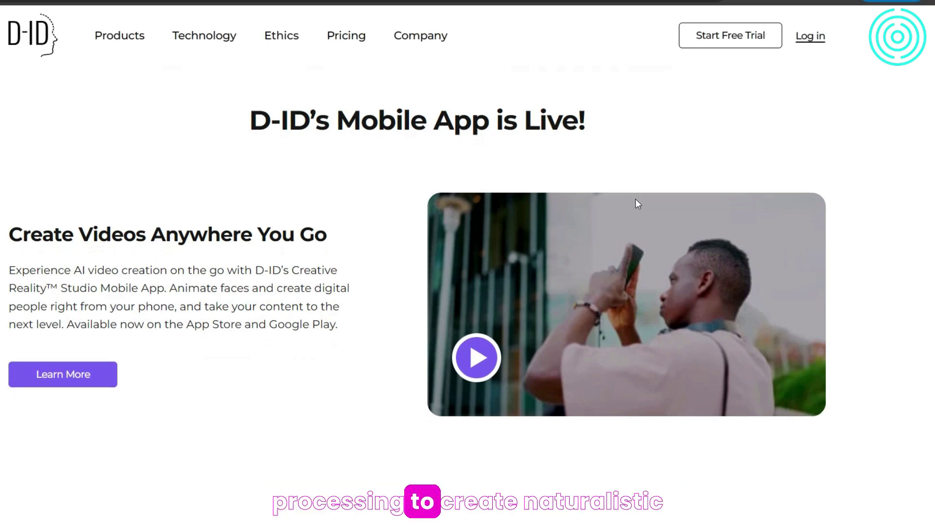
{"action": "scroll", "coordinate": [638, 204], "scroll_direction": "down", "scroll_amount": 7}
{"action": "scroll", "coordinate": [636, 200], "scroll_direction": "down", "scroll_amount": 12}
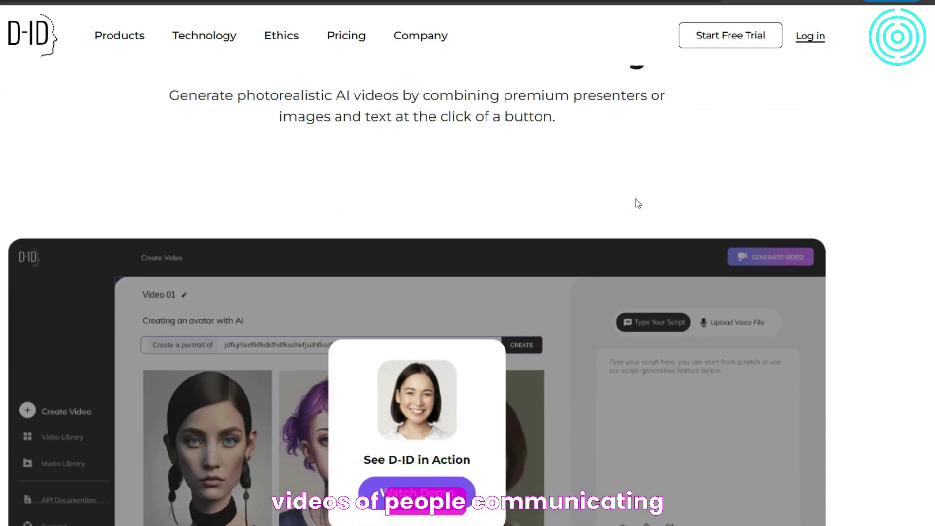
{"action": "scroll", "coordinate": [633, 197], "scroll_direction": "down", "scroll_amount": 7}
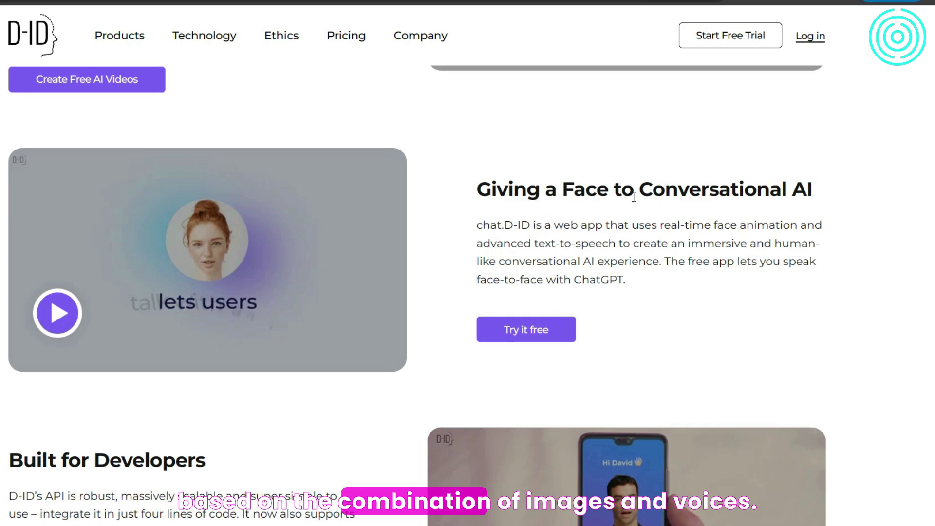
{"action": "scroll", "coordinate": [632, 197], "scroll_direction": "down", "scroll_amount": 5}
{"action": "scroll", "coordinate": [632, 197], "scroll_direction": "down", "scroll_amount": 6}
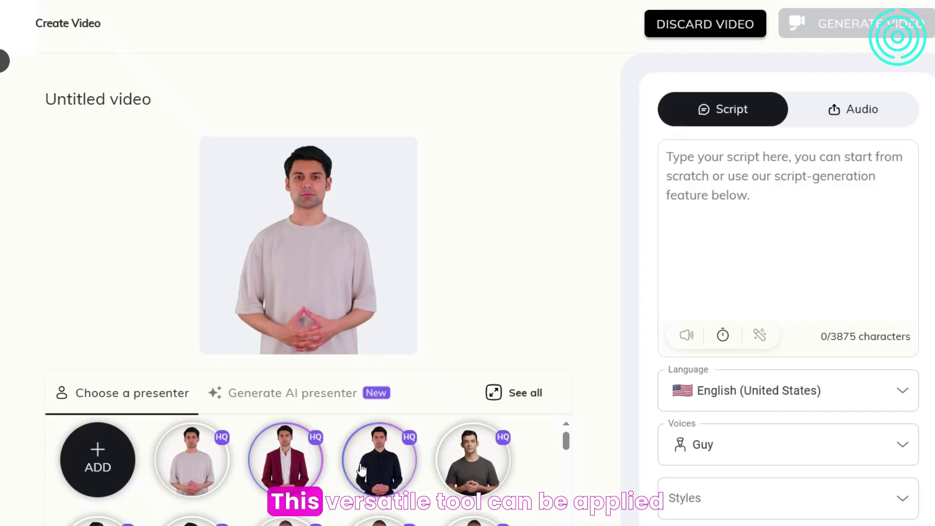
{"action": "scroll", "coordinate": [488, 438], "scroll_direction": "down", "scroll_amount": 1}
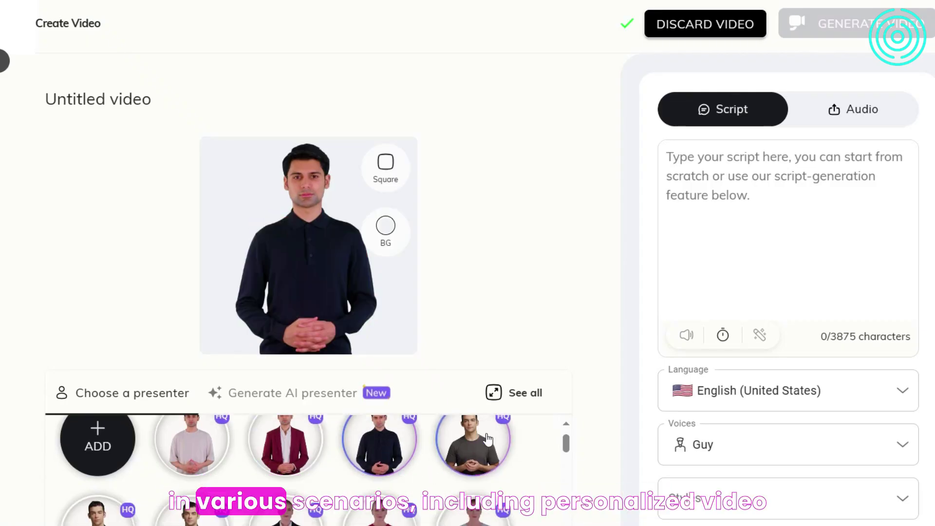
Preview the grey-T-shirt presenter, then choose the red-sweater presenter
{"action": "left_click", "coordinate": [471, 453]}
{"action": "scroll", "coordinate": [468, 467], "scroll_direction": "down", "scroll_amount": 2}
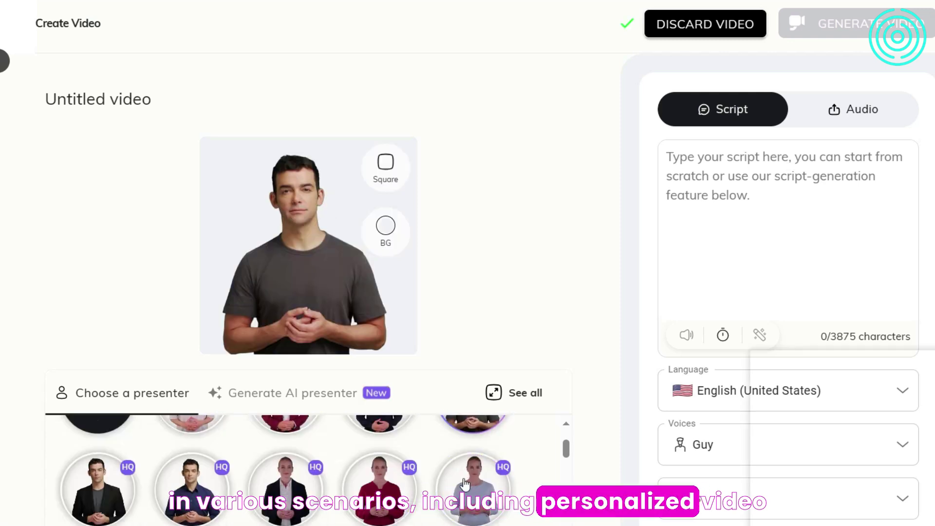
{"action": "mouse_move", "coordinate": [465, 484]}
{"action": "scroll", "coordinate": [453, 472], "scroll_direction": "down", "scroll_amount": 1}
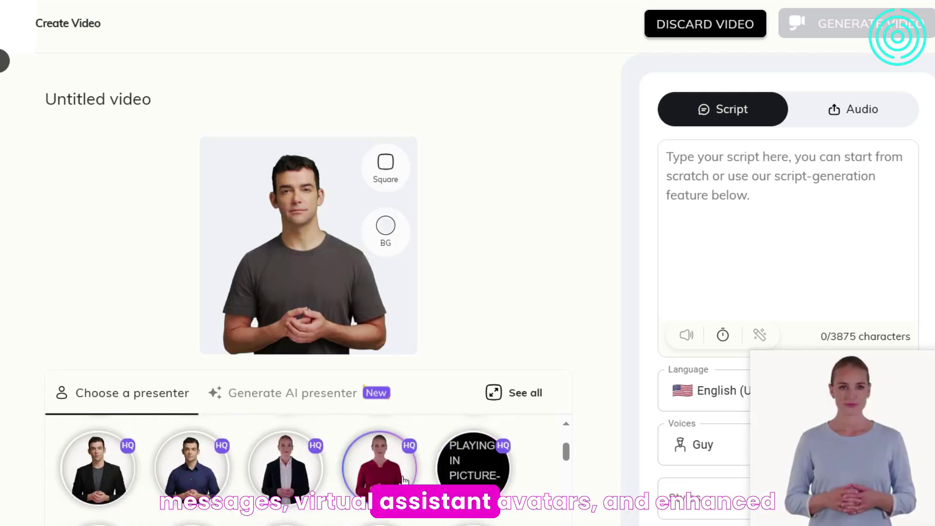
{"action": "left_click", "coordinate": [422, 457]}
{"action": "scroll", "coordinate": [423, 457], "scroll_direction": "down", "scroll_amount": 1}
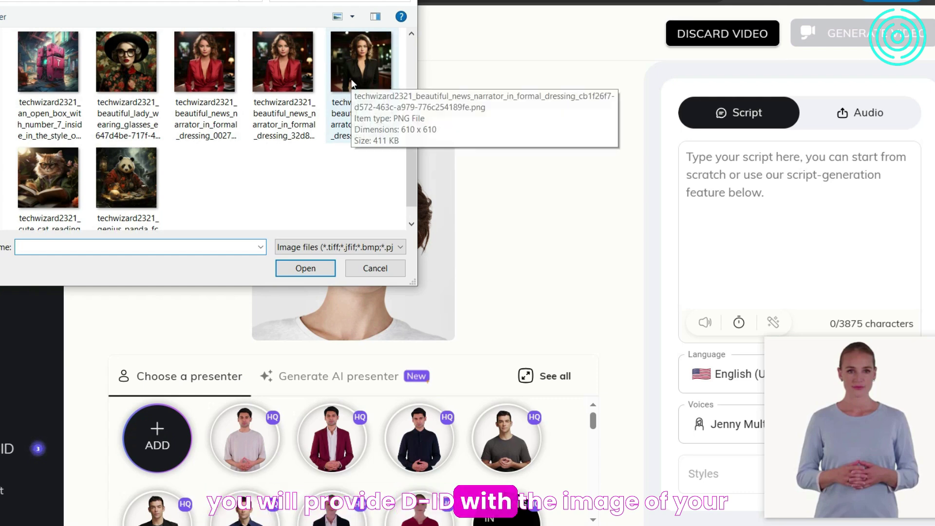
Pair the black-dress narrator portrait with the ElevenLabs voiceover and generate the video for 2 credits
{"action": "double_click", "coordinate": [352, 84]}
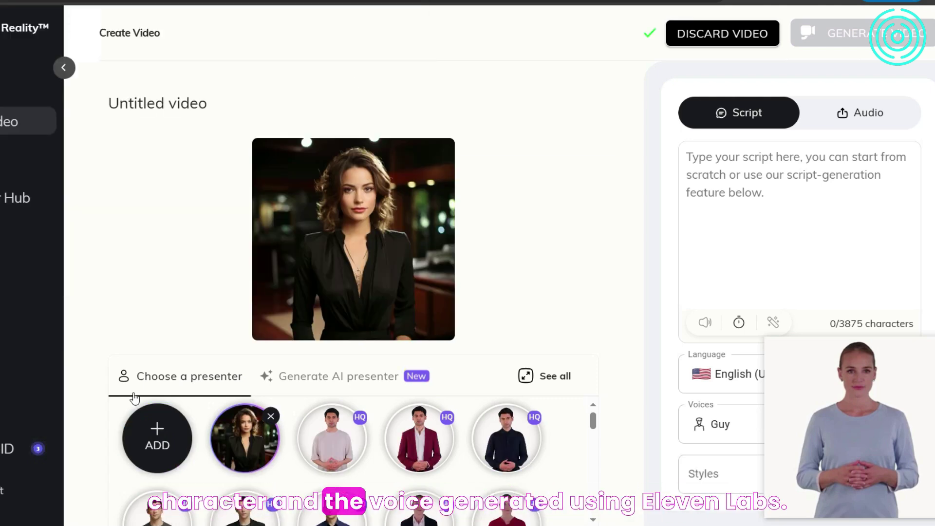
{"action": "left_click", "coordinate": [860, 113]}
{"action": "left_click", "coordinate": [816, 236]}
{"action": "double_click", "coordinate": [70, 71]}
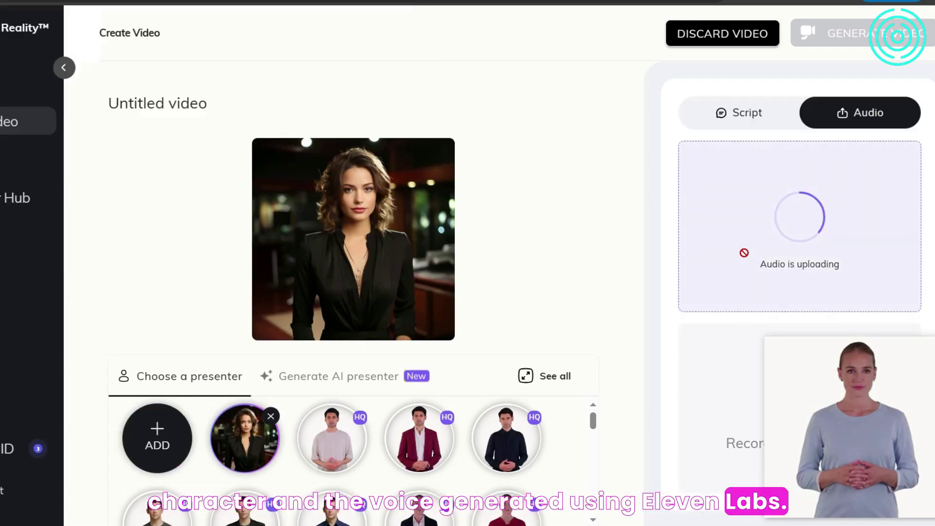
{"action": "left_click", "coordinate": [853, 39]}
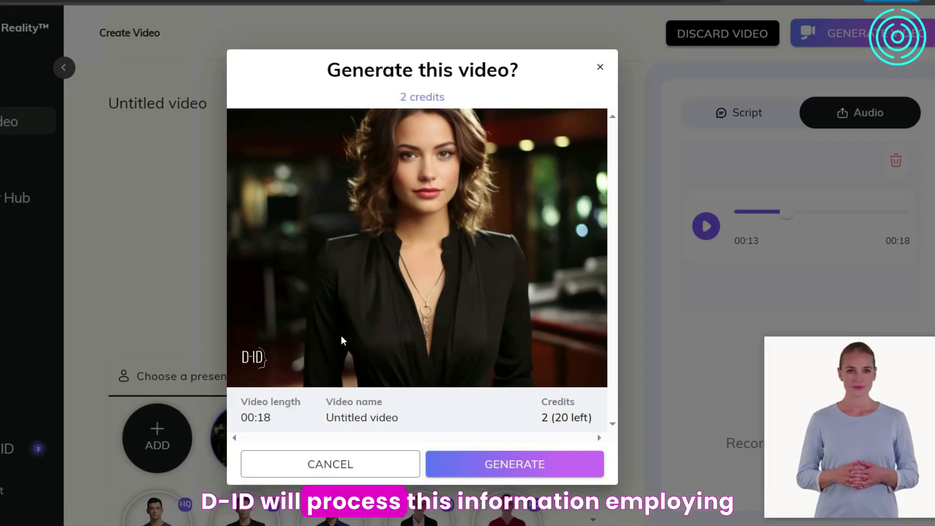
{"action": "left_click", "coordinate": [533, 467]}
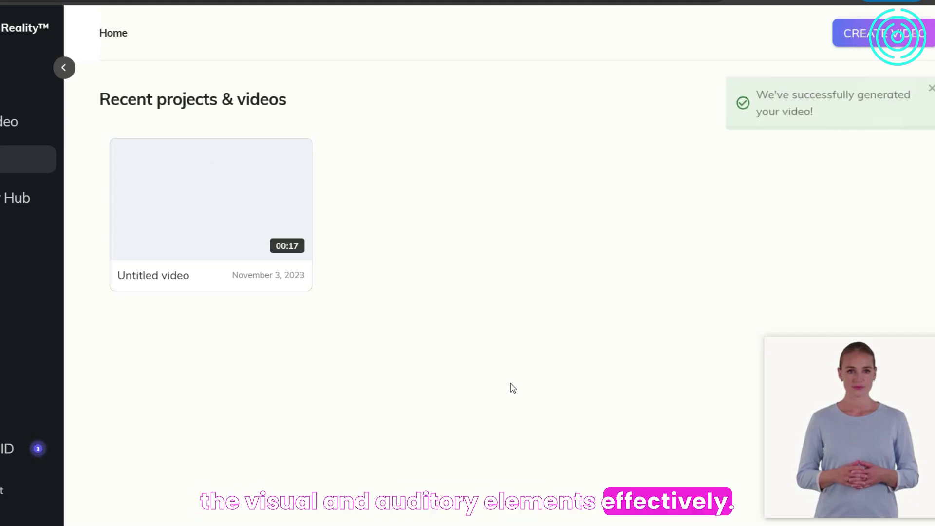
Play the finished Untitled video, then preview the teal and bald yellow-background AI avatars
{"action": "left_click", "coordinate": [217, 197]}
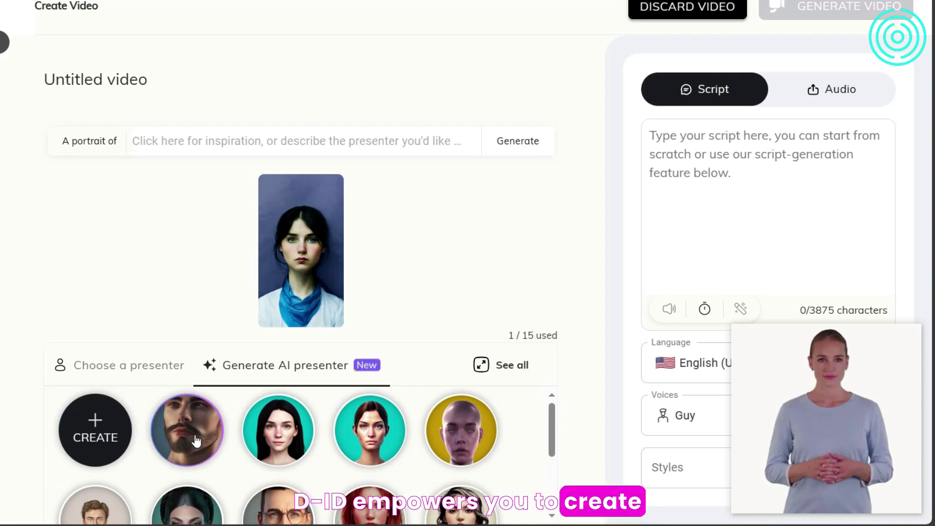
{"action": "left_click", "coordinate": [375, 446]}
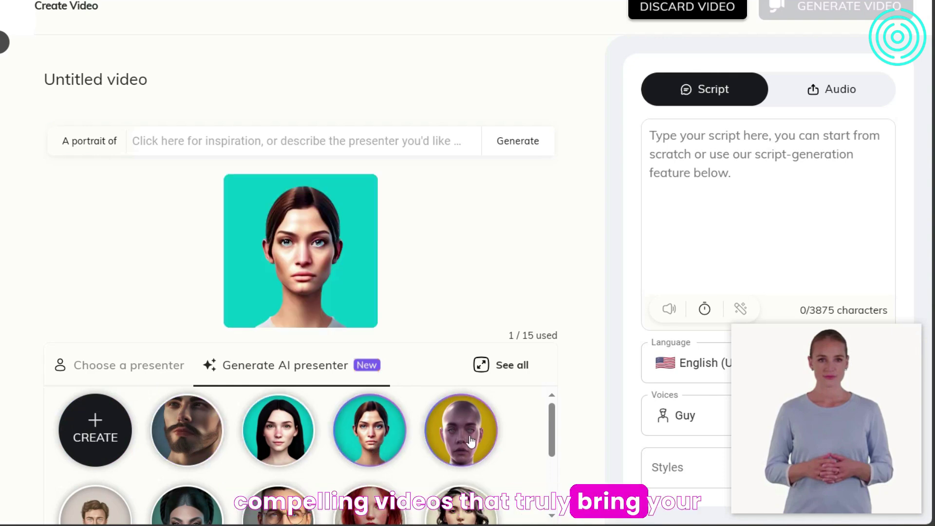
{"action": "left_click", "coordinate": [471, 441]}
{"action": "scroll", "coordinate": [468, 453], "scroll_direction": "down", "scroll_amount": 1}
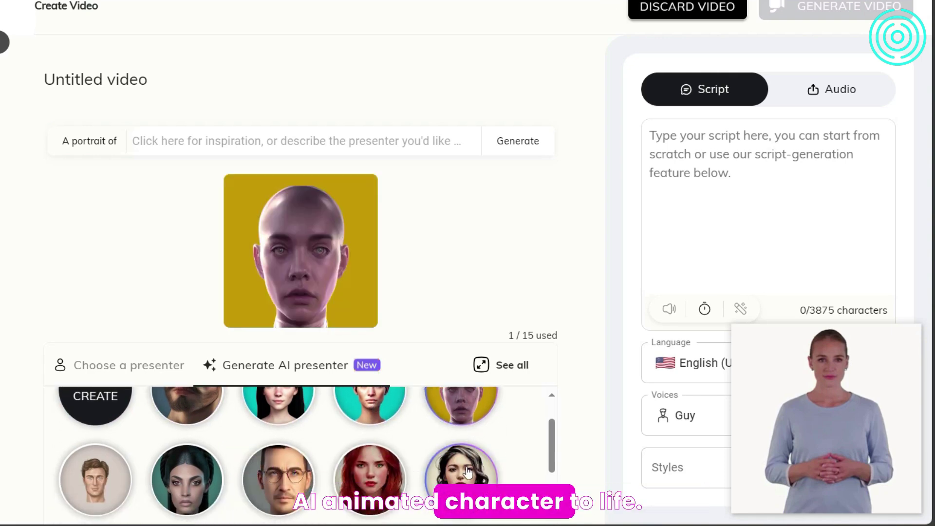